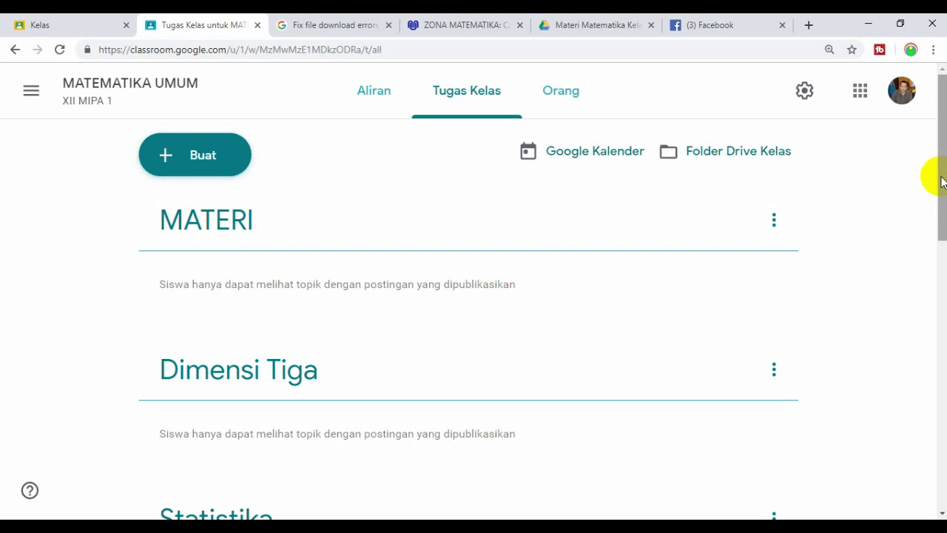
Step: Create a new Bahan ajar titled "Pengerti Peluang" and assign it to the Peluang topic
left_click_drag(940, 178, 942, 256)
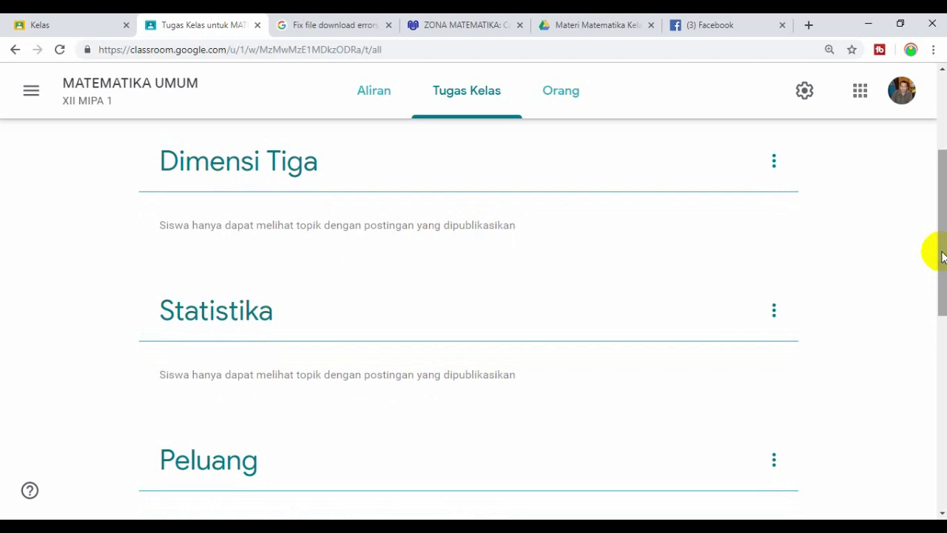
left_click_drag(943, 257, 930, 155)
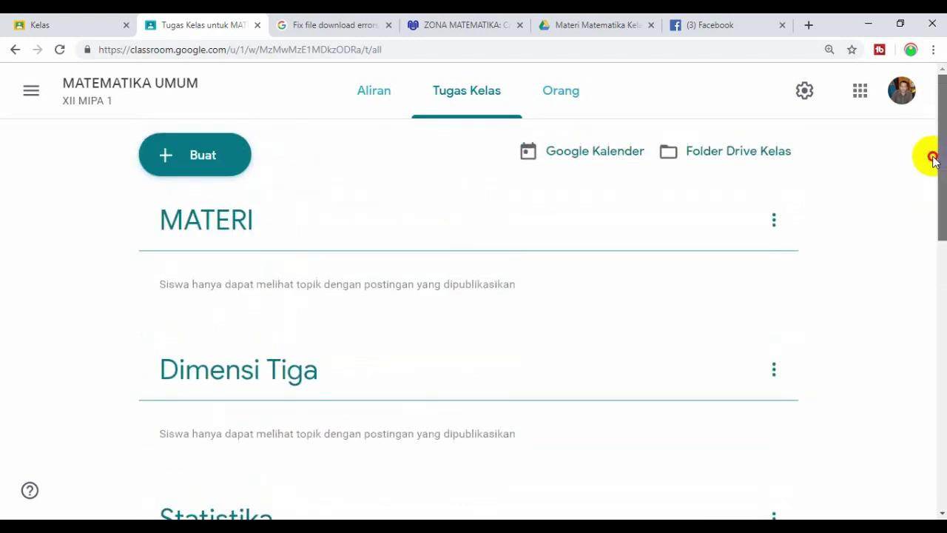
left_click(179, 157)
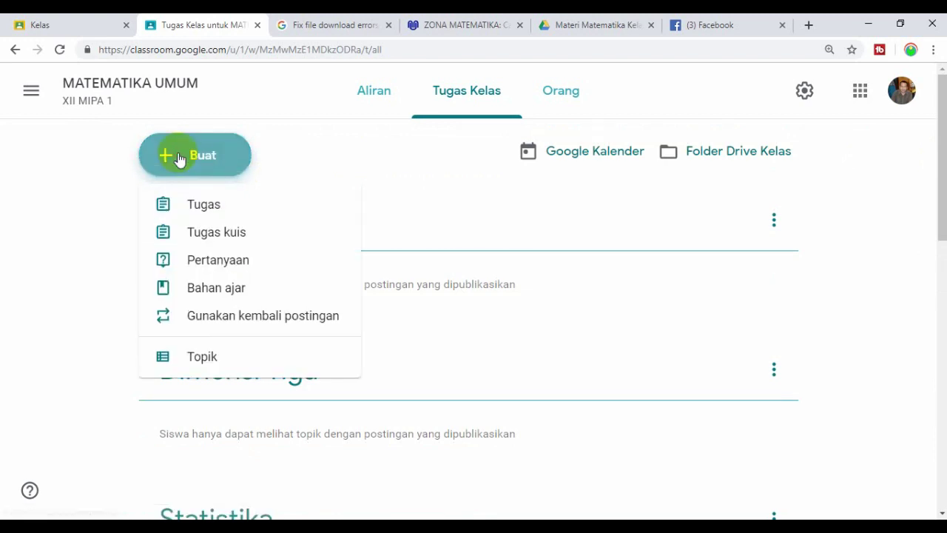
left_click(209, 290)
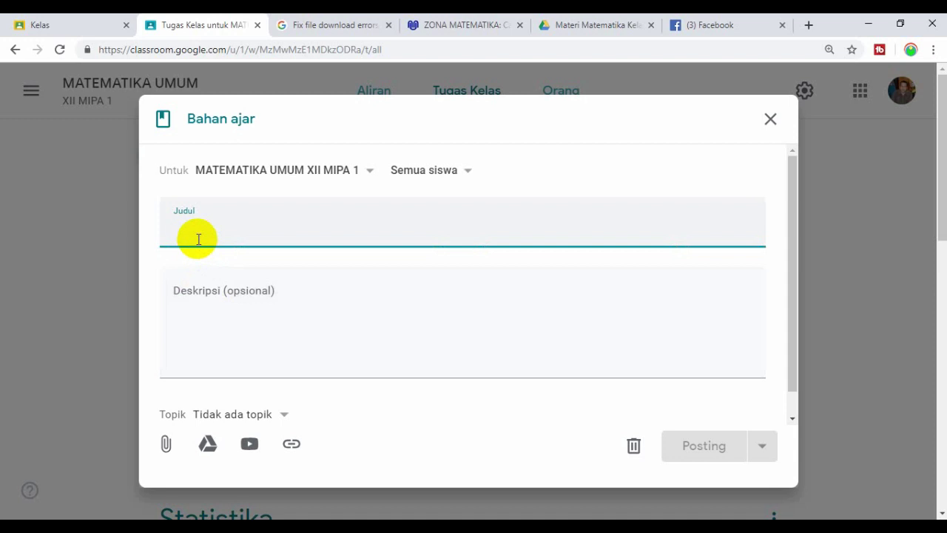
type("Penge")
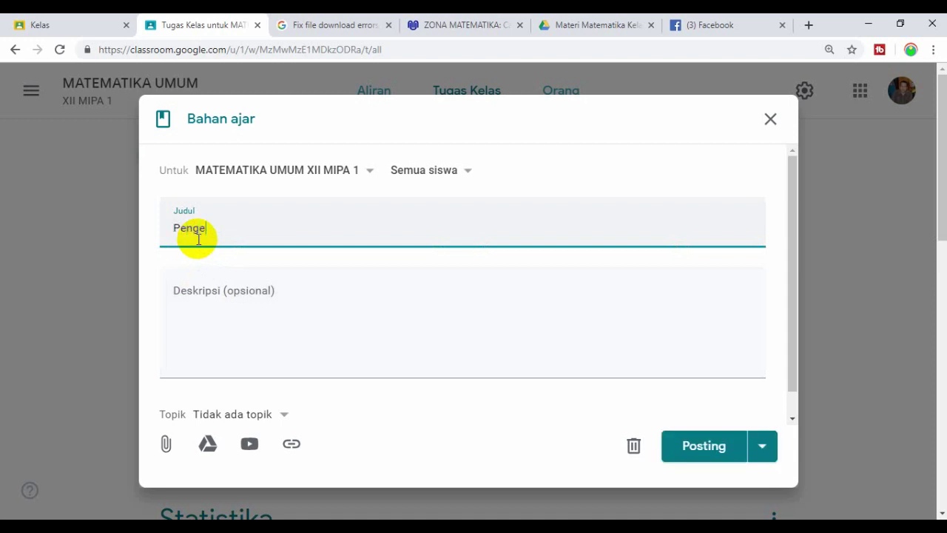
type("rti Peluang")
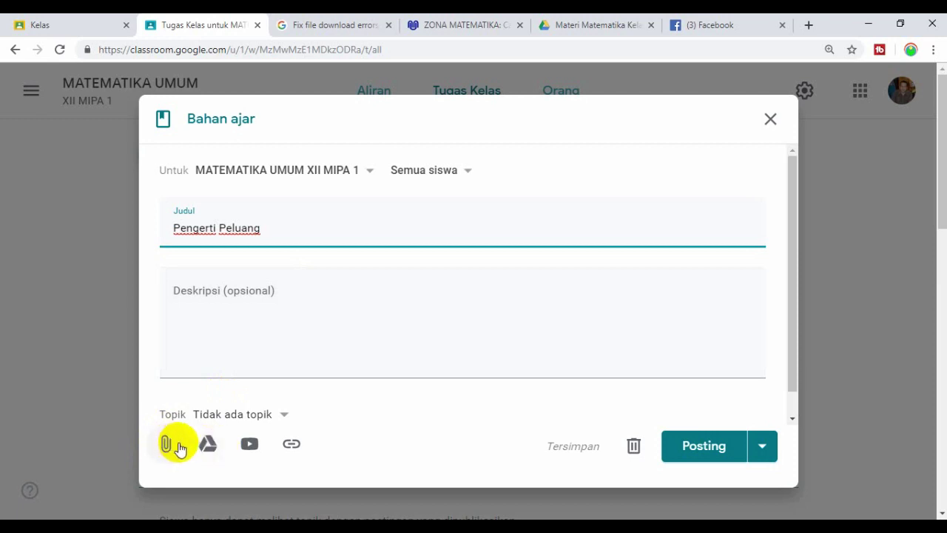
left_click(285, 418)
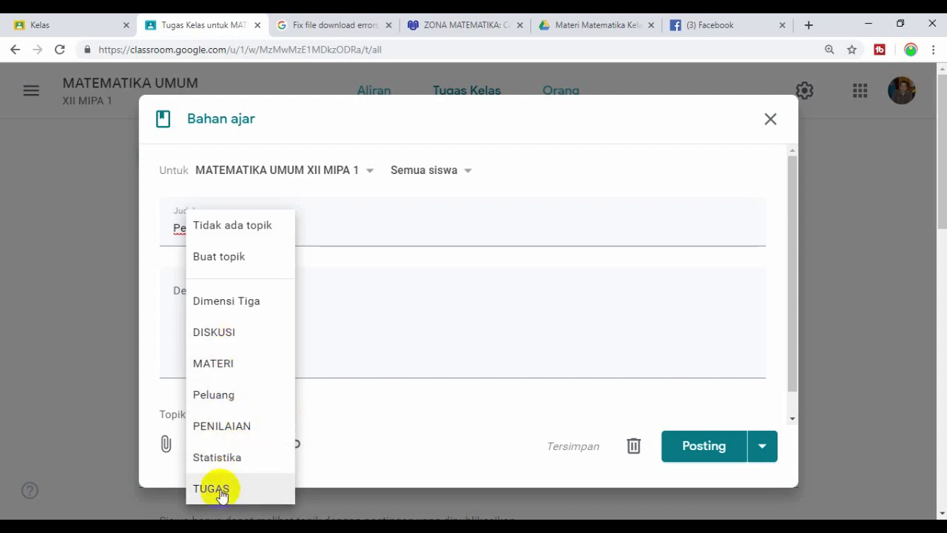
left_click(220, 396)
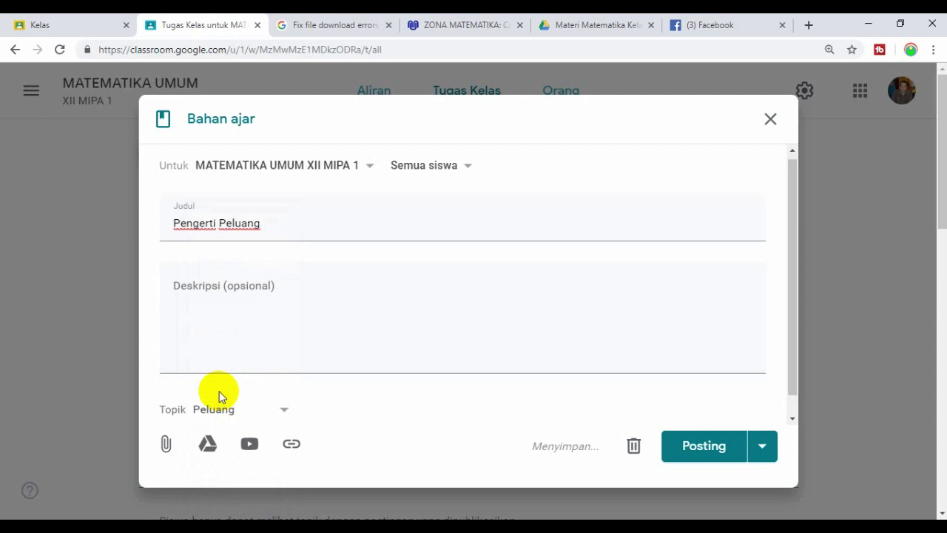
Step: Upload the Teori_Peluang PDF from the Documents folder in Unduhan as the material's attachment
left_click(164, 444)
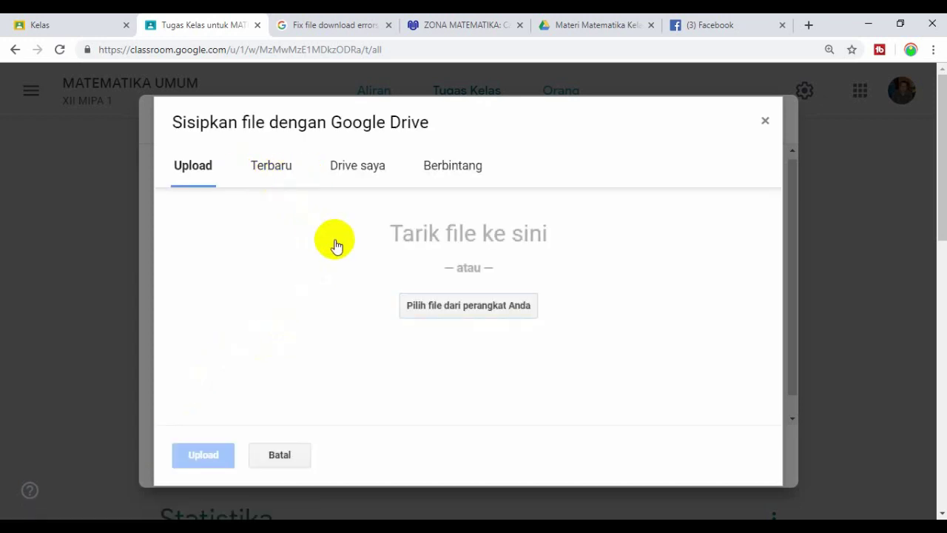
left_click(460, 311)
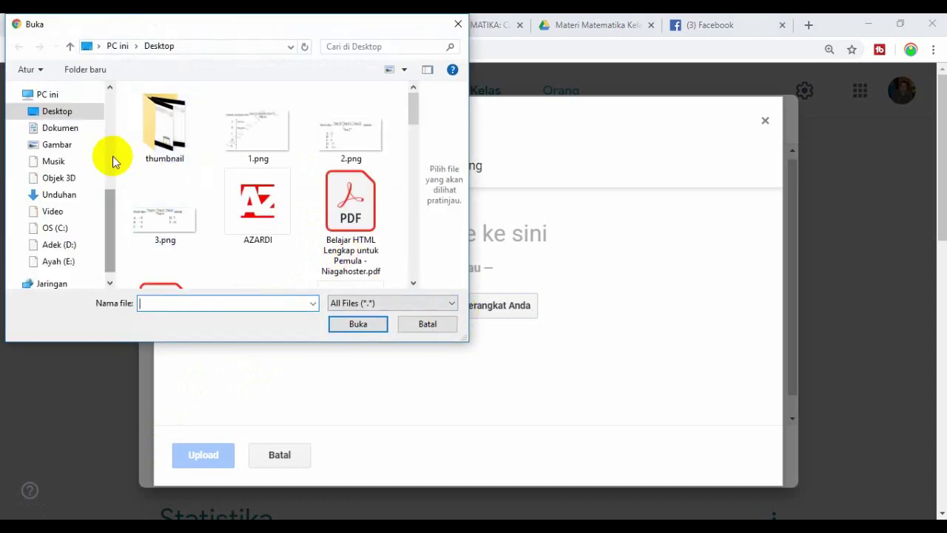
left_click_drag(110, 205, 113, 143)
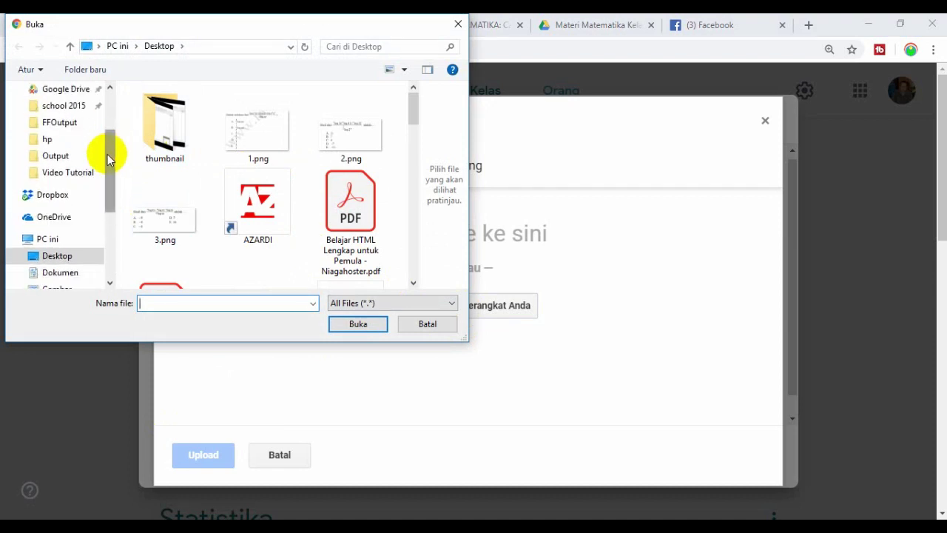
left_click_drag(108, 152, 105, 130)
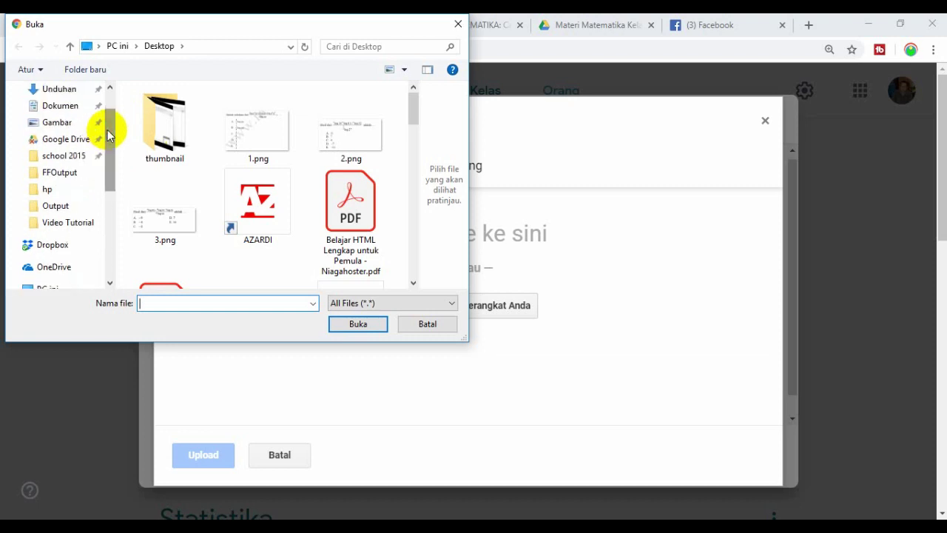
left_click(67, 92)
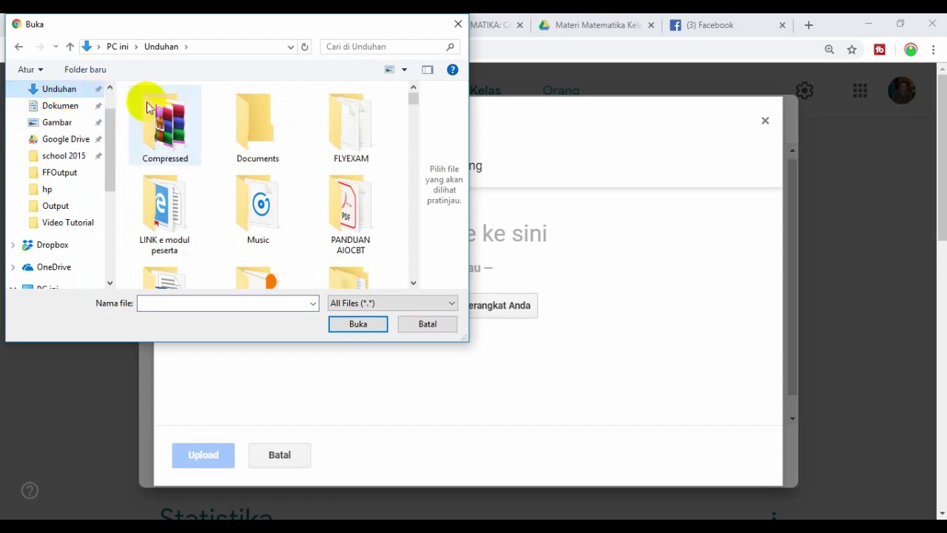
double_click(273, 126)
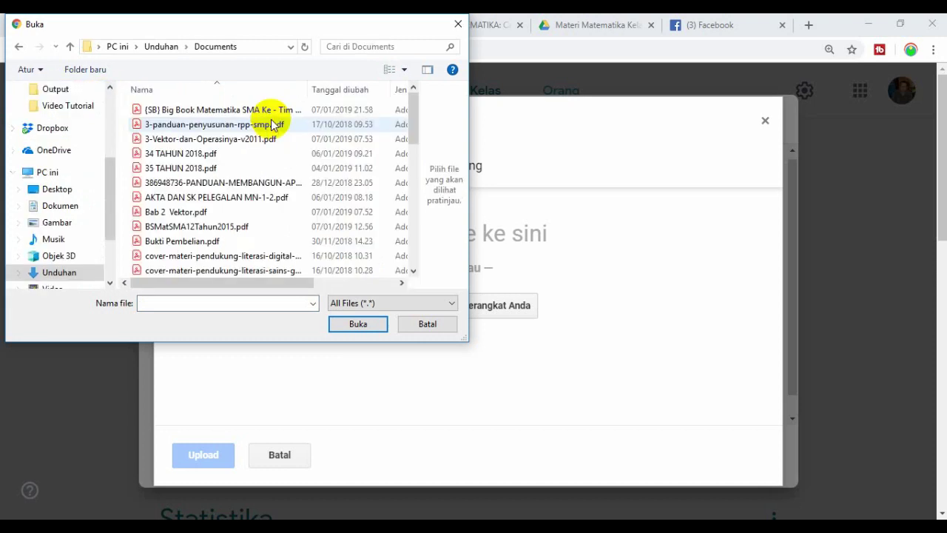
left_click_drag(414, 133, 422, 251)
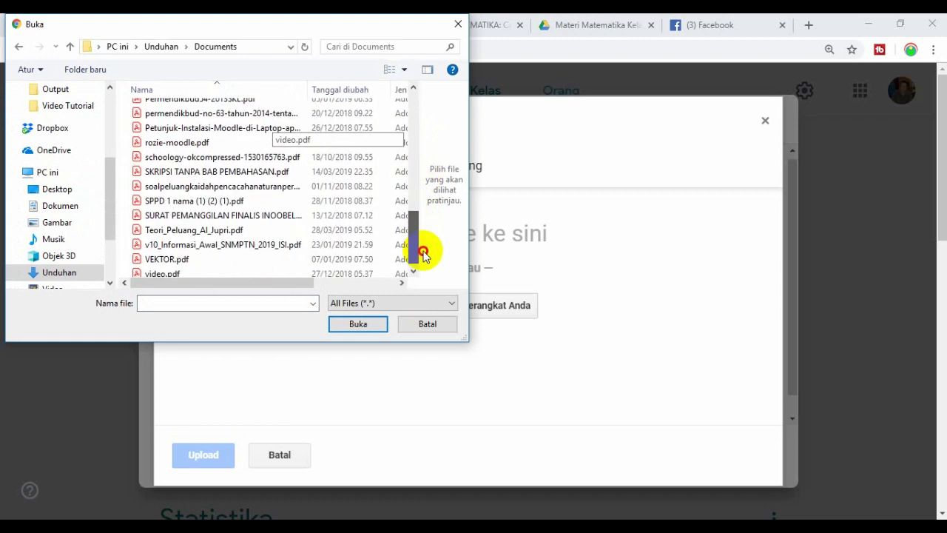
double_click(201, 231)
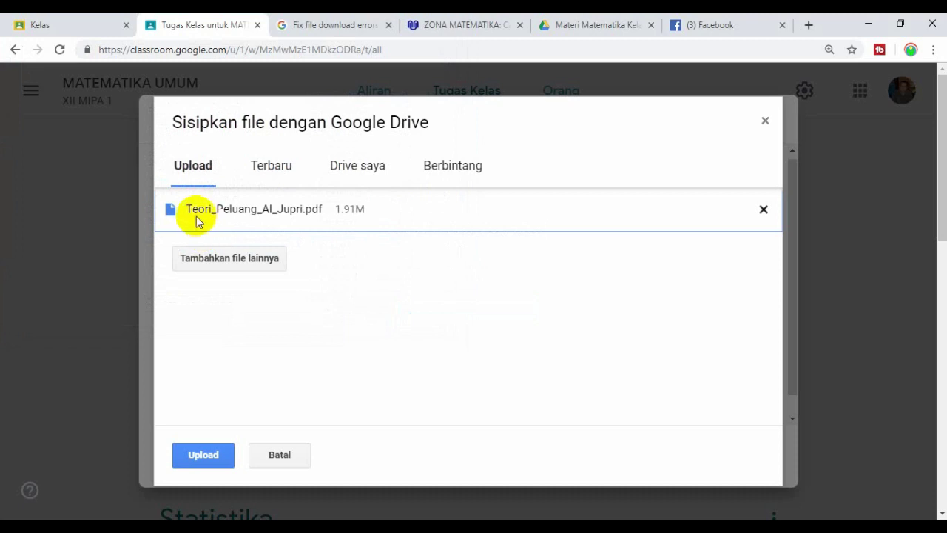
left_click(204, 455)
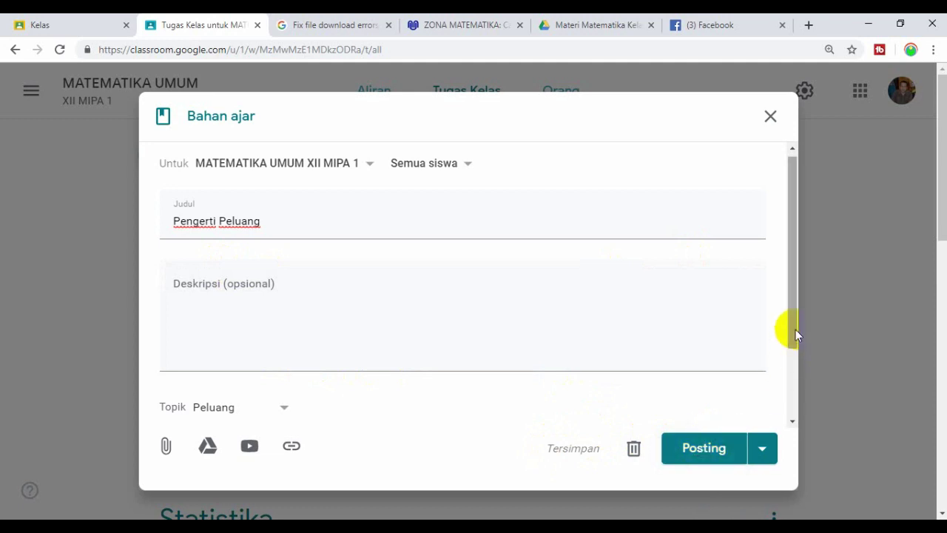
Step: Post the Pengerti Peluang material to the class and check its entry under the Peluang topic
left_click_drag(793, 330, 782, 415)
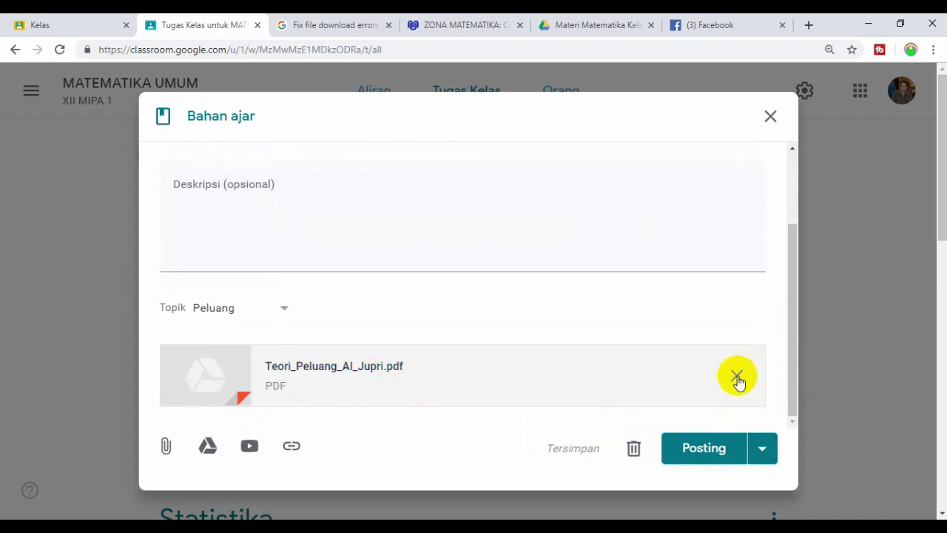
left_click(698, 449)
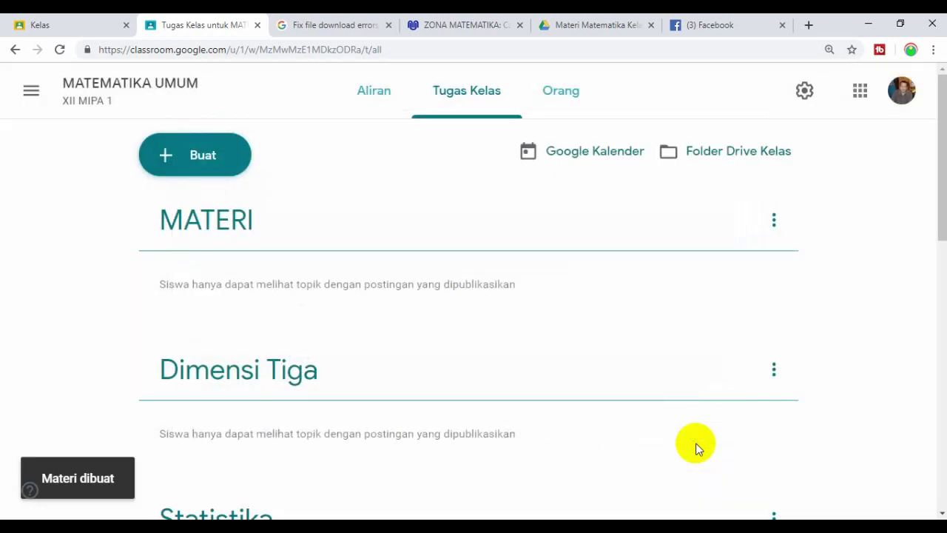
left_click_drag(930, 205, 941, 350)
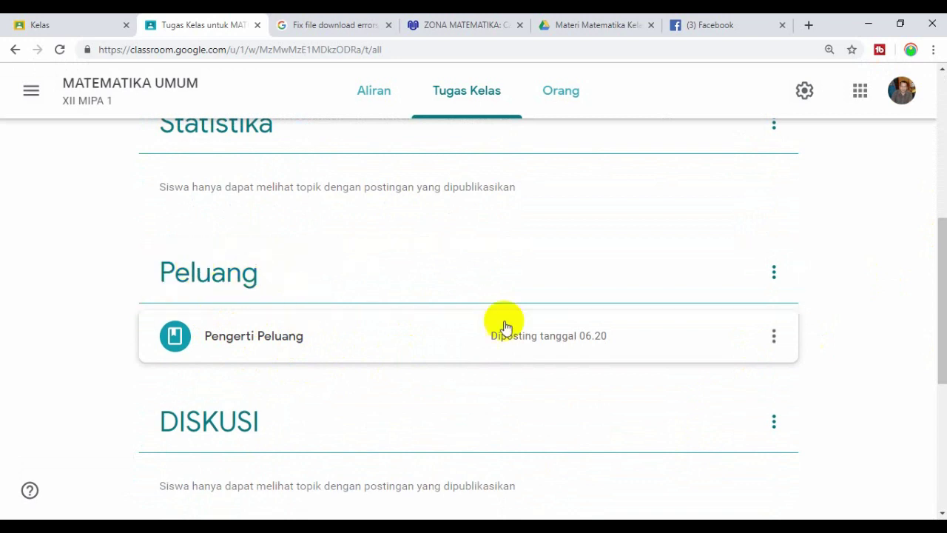
left_click_drag(938, 296, 933, 153)
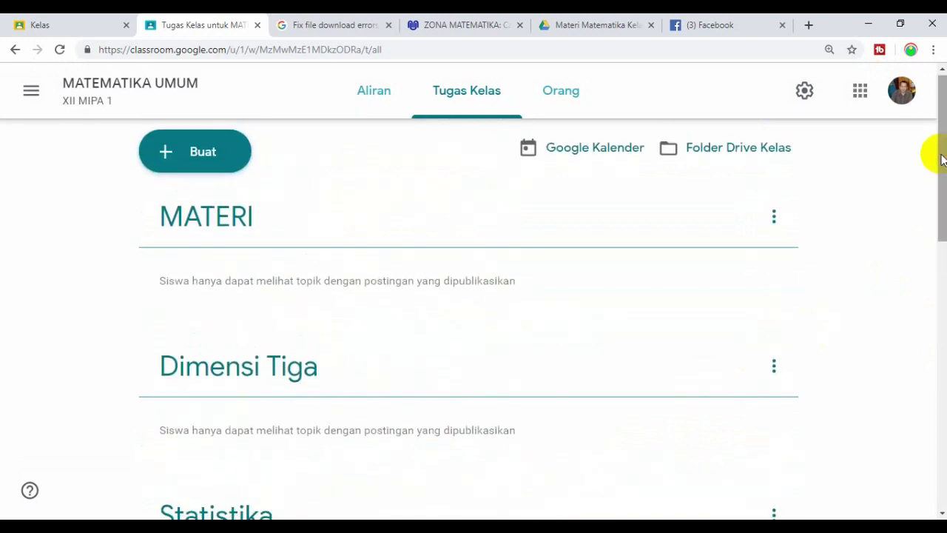
Step: Check the class stream (Aliran) for the post announcing the new material
left_click(369, 96)
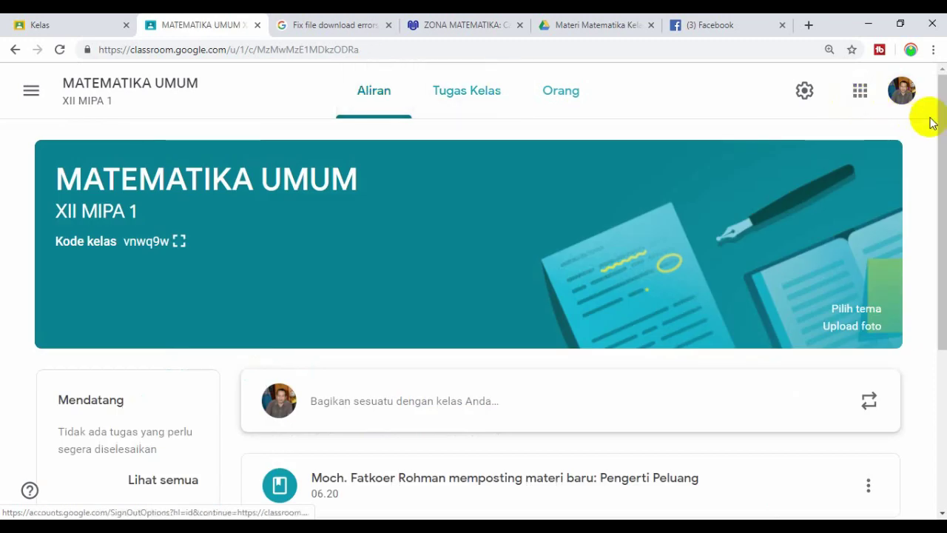
left_click_drag(939, 137, 944, 235)
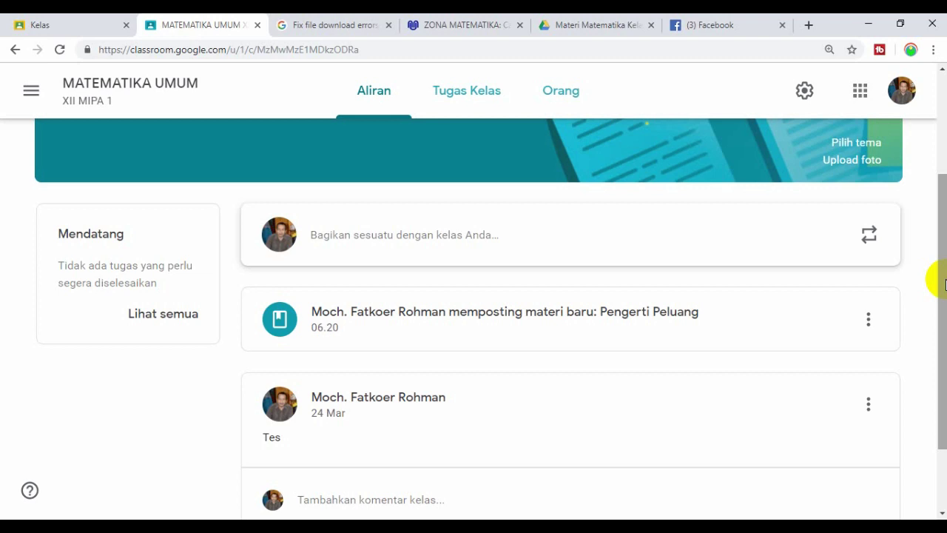
left_click_drag(945, 284, 938, 255)
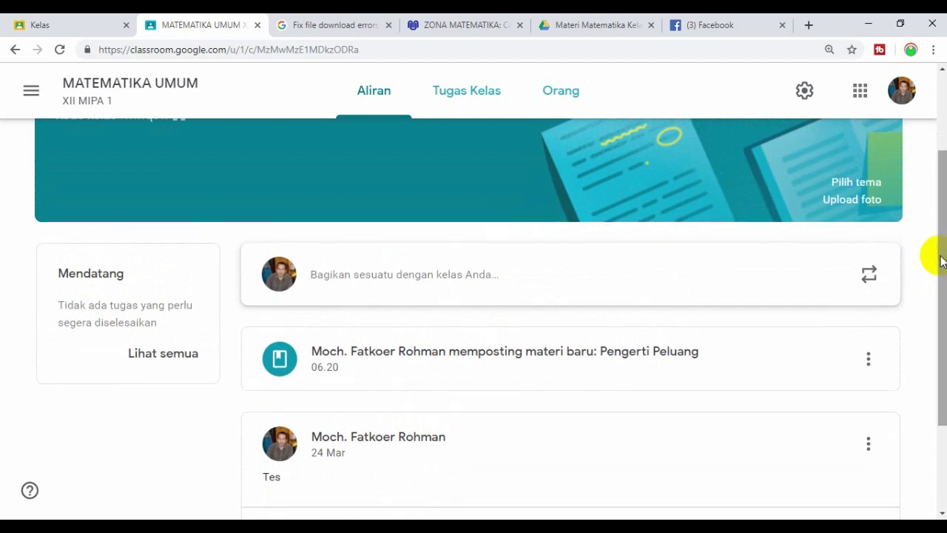
Step: Start another Bahan ajar from the Tugas Kelas page and title it "Pengertian Peluang"
left_click(458, 103)
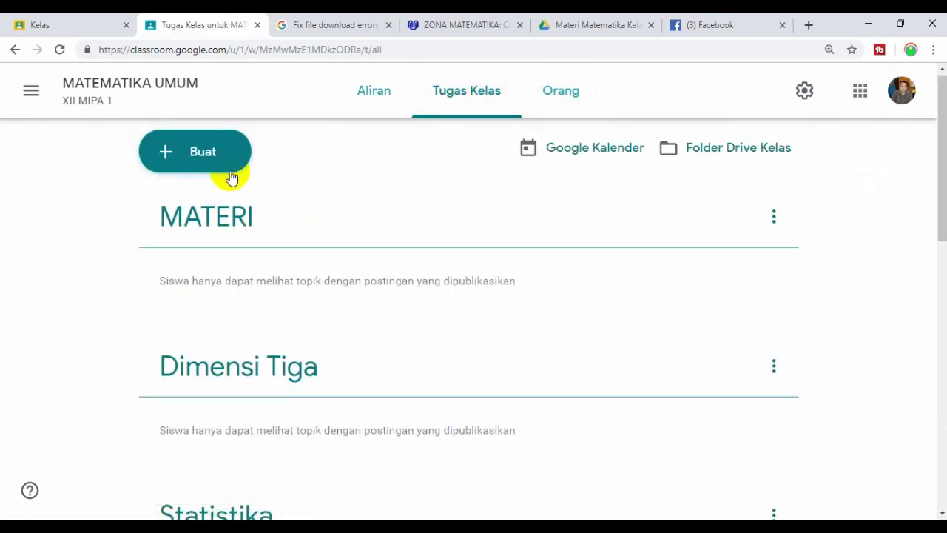
left_click(199, 150)
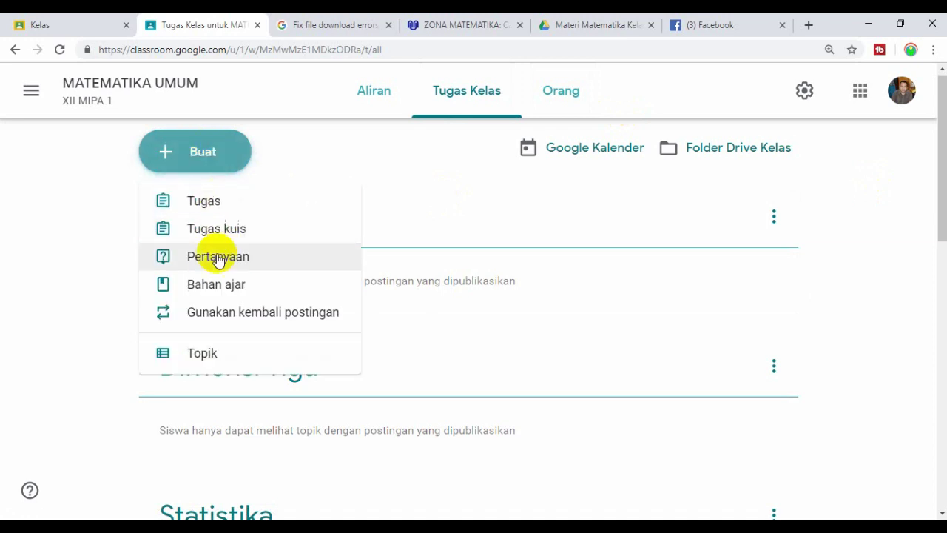
left_click(214, 290)
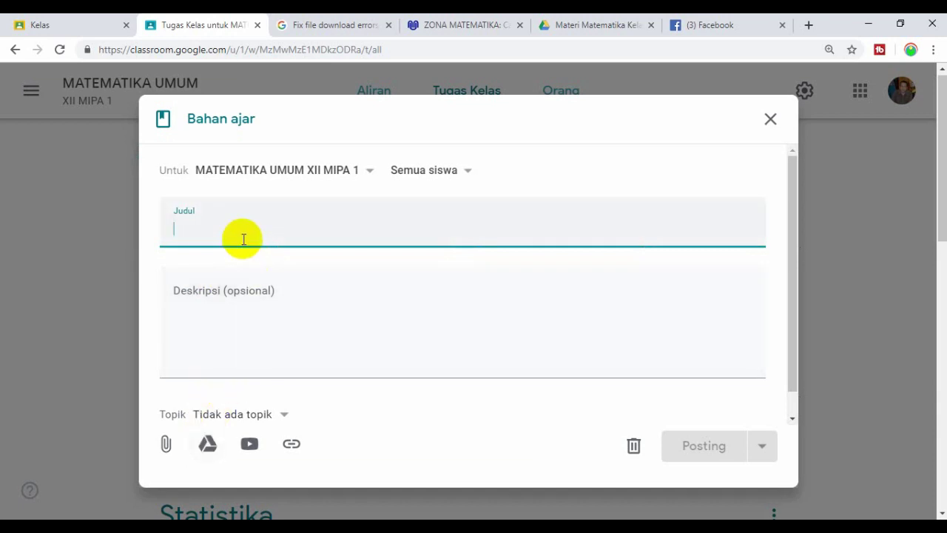
type("Teo")
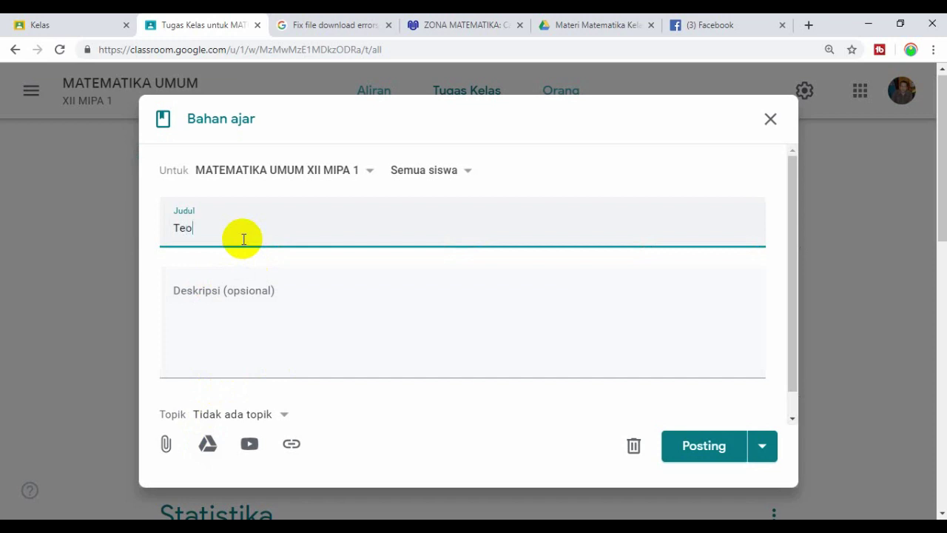
type("ri")
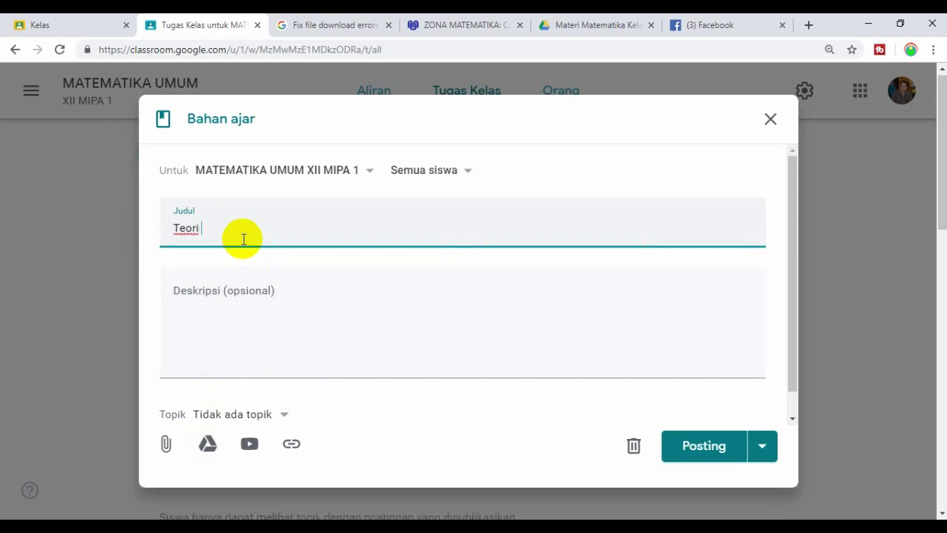
type(" ka")
key("BackSpace")
key("BackSpace")
key("BackSpace")
key("BackSpace")
key("BackSpace")
key("BackSpace")
key("BackSpace")
type("Pengertian ")
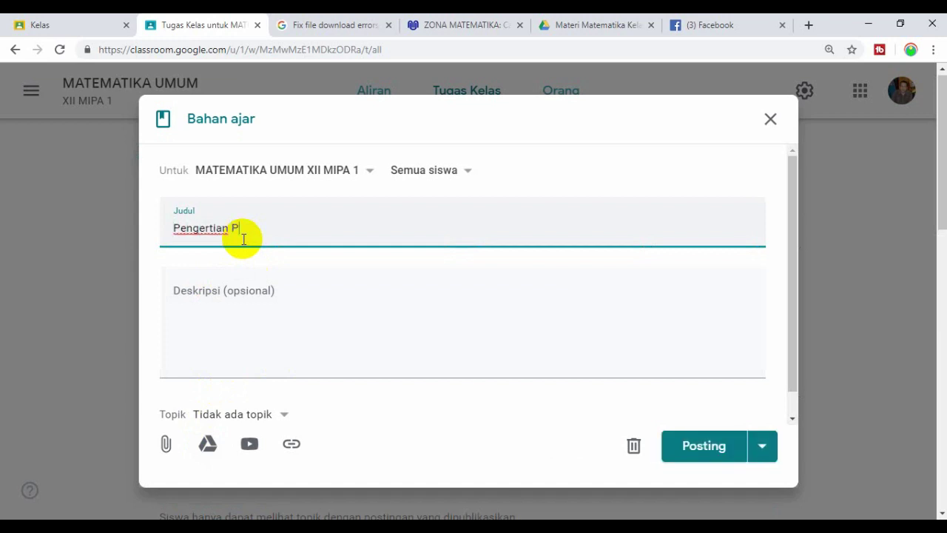
type("Peluang")
Step: Assign the Pengertian Peluang material to the Peluang topic
left_click(319, 318)
left_click(284, 418)
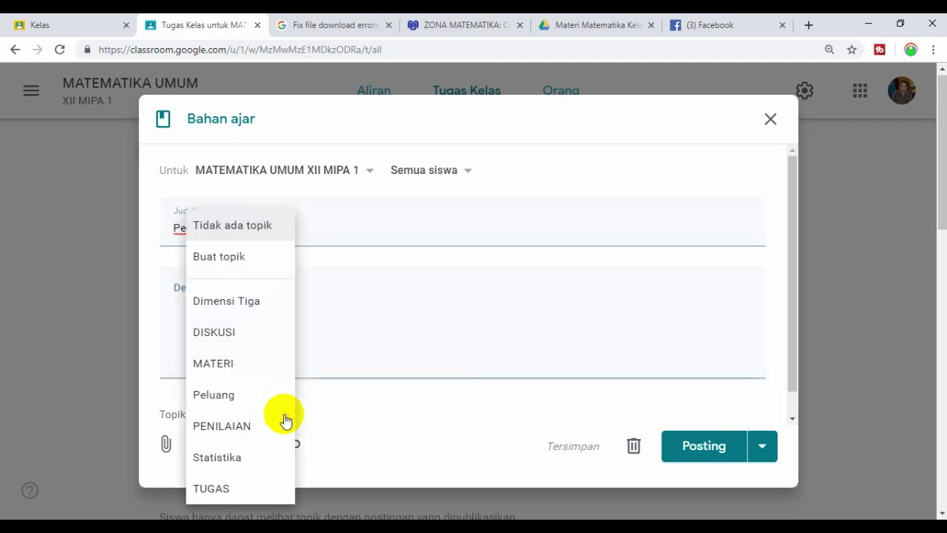
left_click(213, 393)
Step: Attach the Teori Peluang PDF from the Google Drive folder Materi Matematika Kelas XII MIPA to the Pengertian Peluang material
left_click(207, 444)
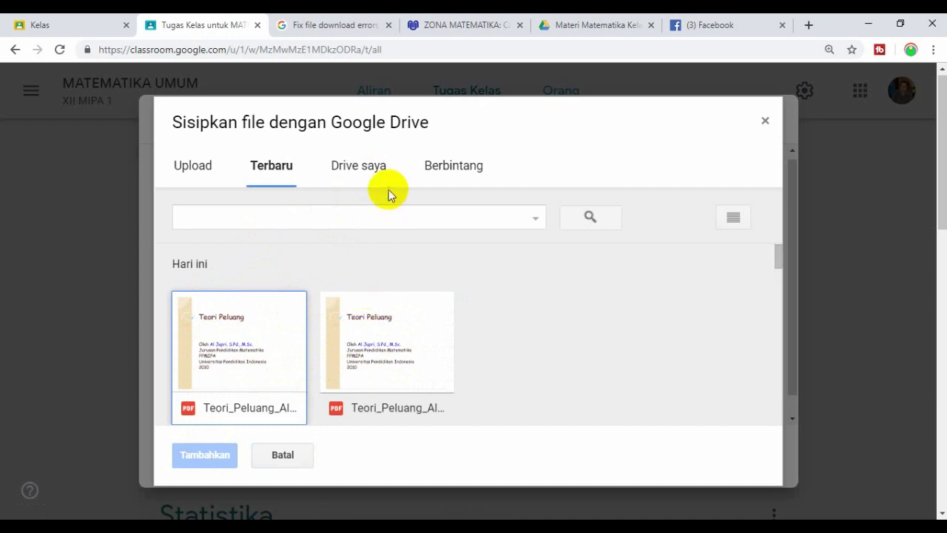
left_click(360, 171)
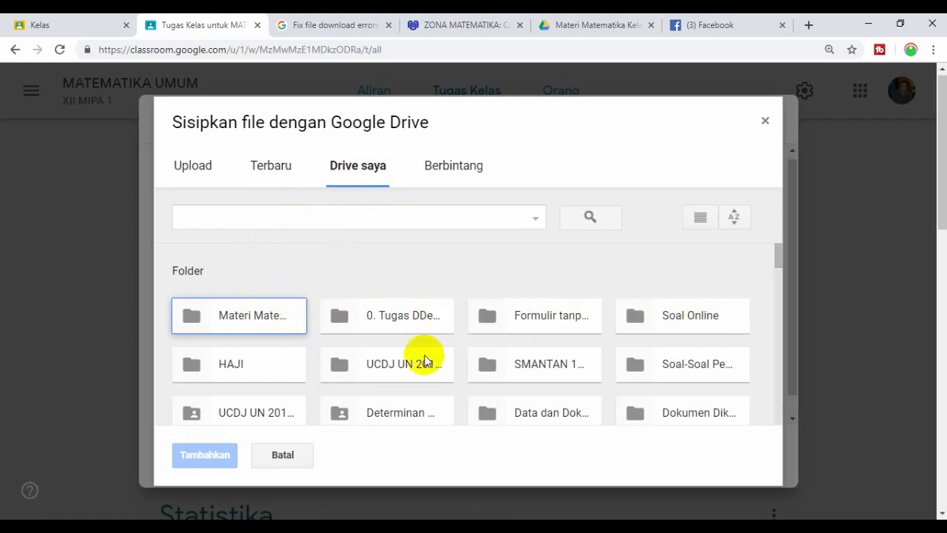
double_click(671, 371)
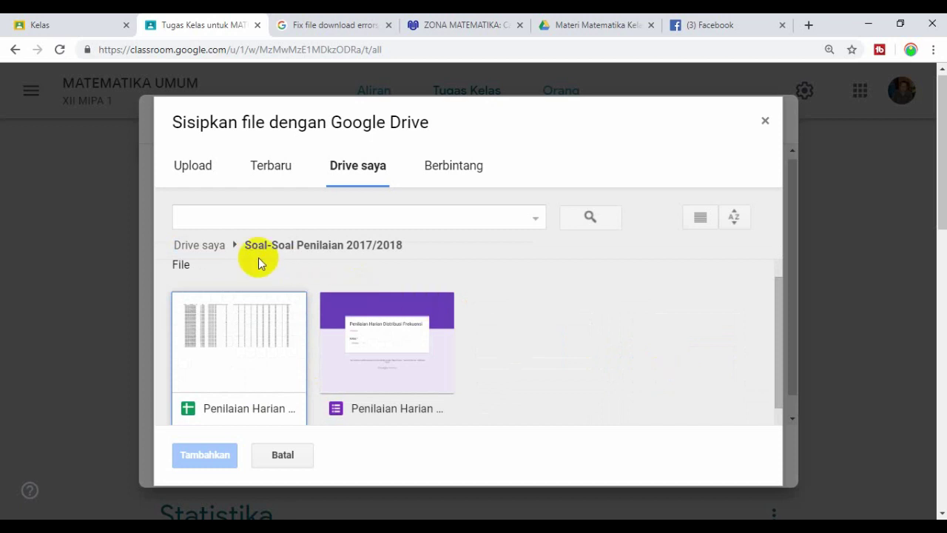
left_click(195, 247)
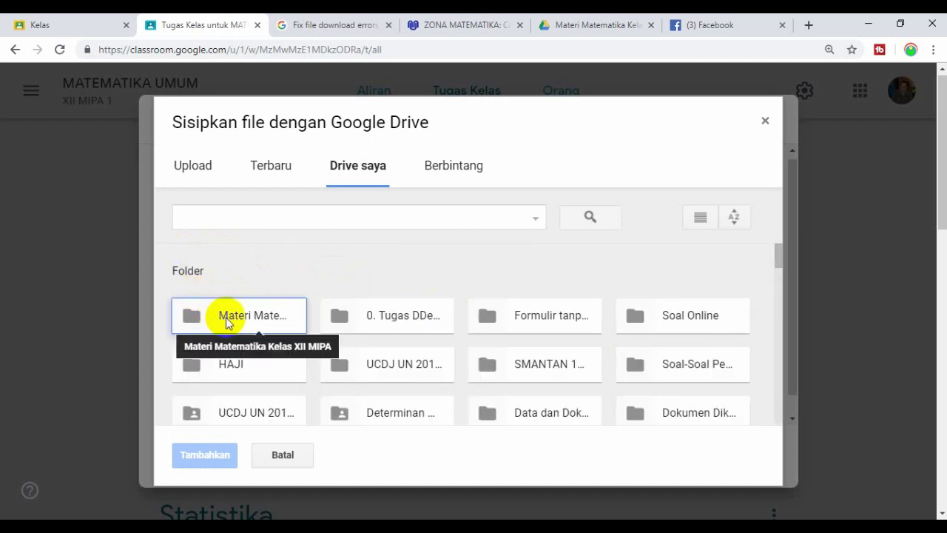
double_click(225, 318)
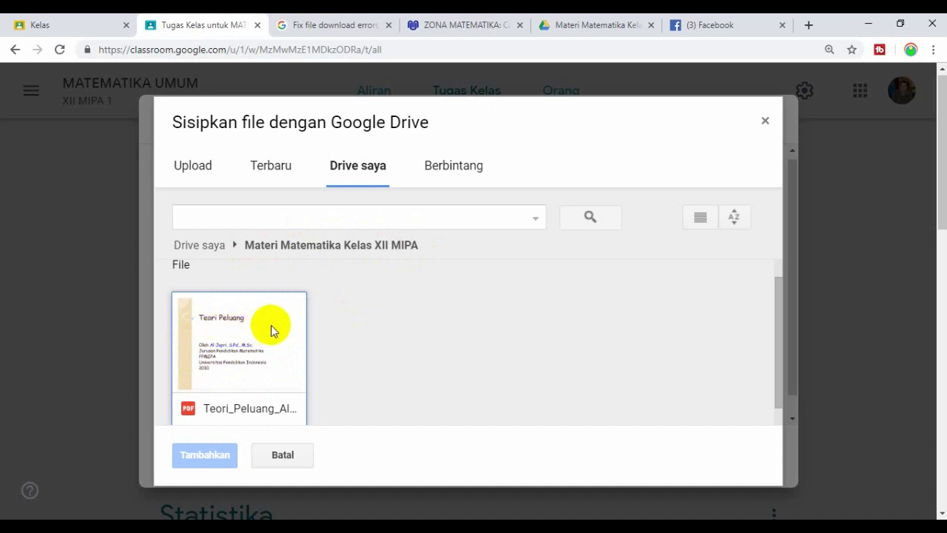
left_click(235, 337)
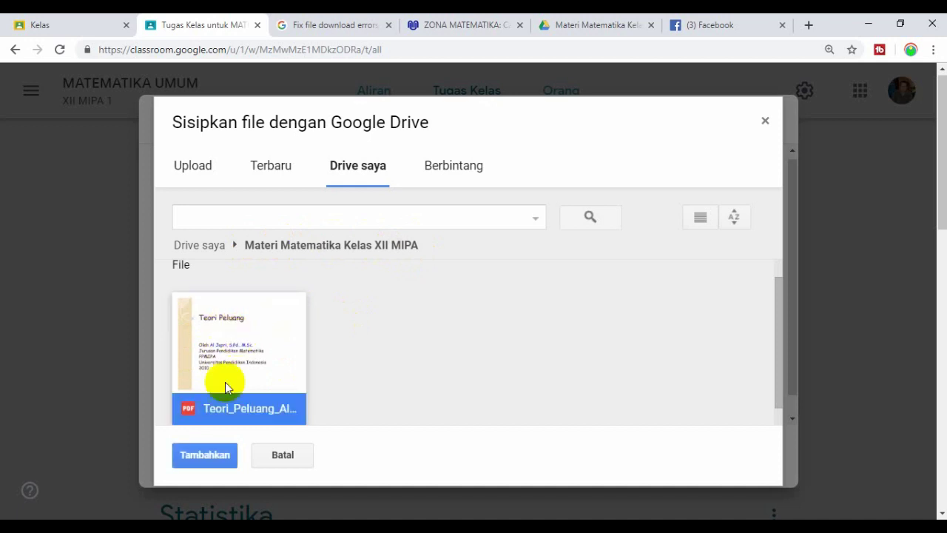
left_click(203, 455)
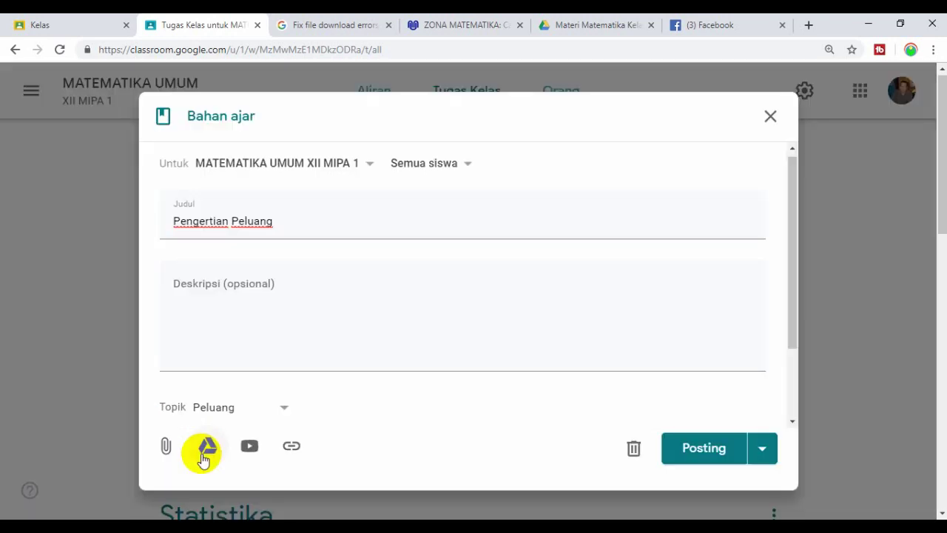
Step: Post the Pengertian Peluang material with its PDF attachment and check its announcement in the class stream (Aliran)
left_click_drag(795, 239, 790, 318)
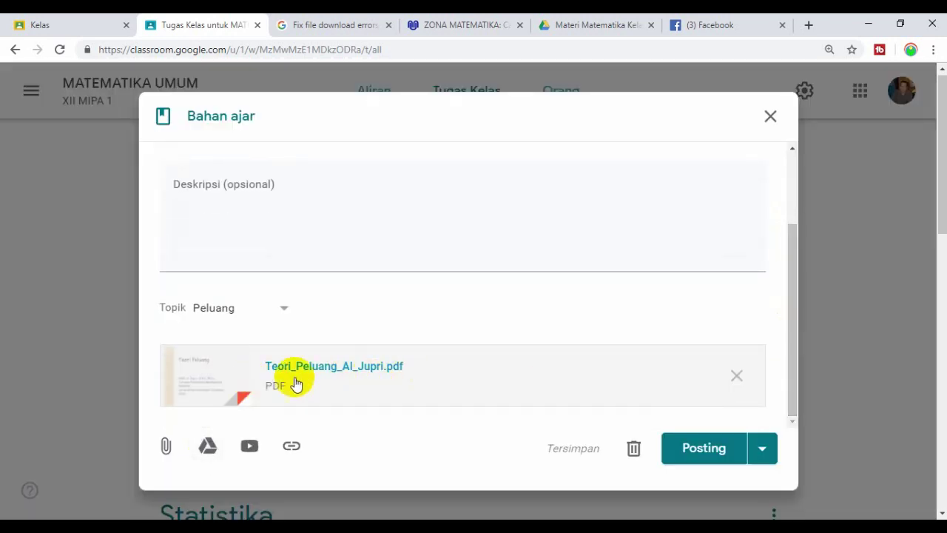
left_click(698, 451)
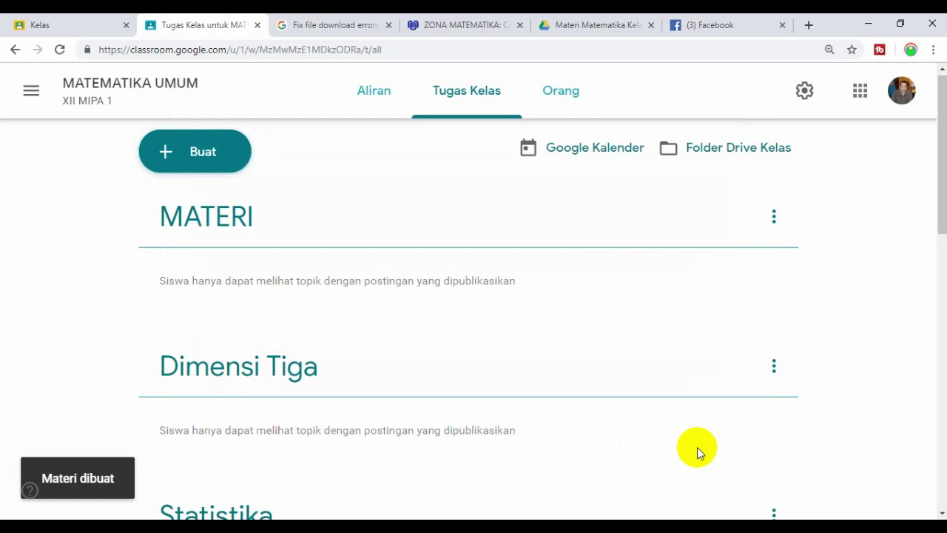
left_click(374, 90)
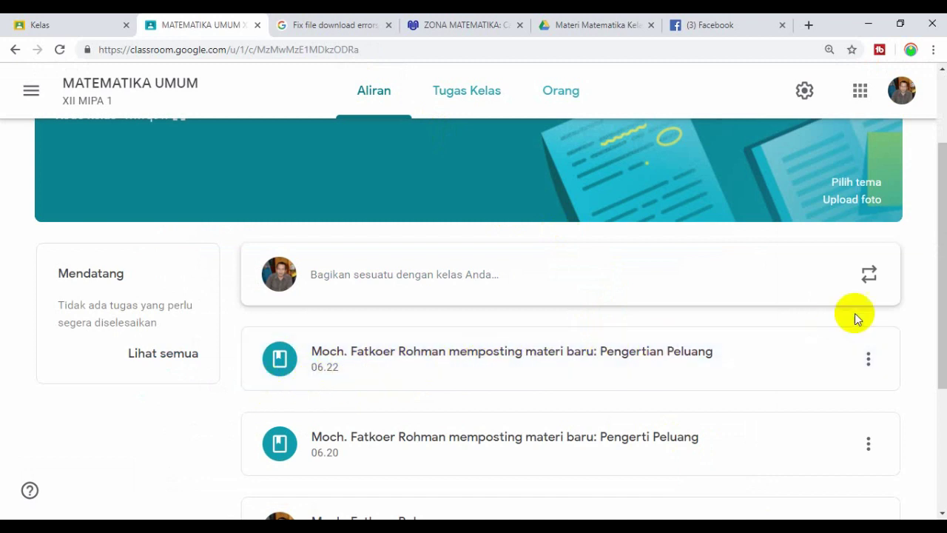
left_click_drag(938, 321, 936, 283)
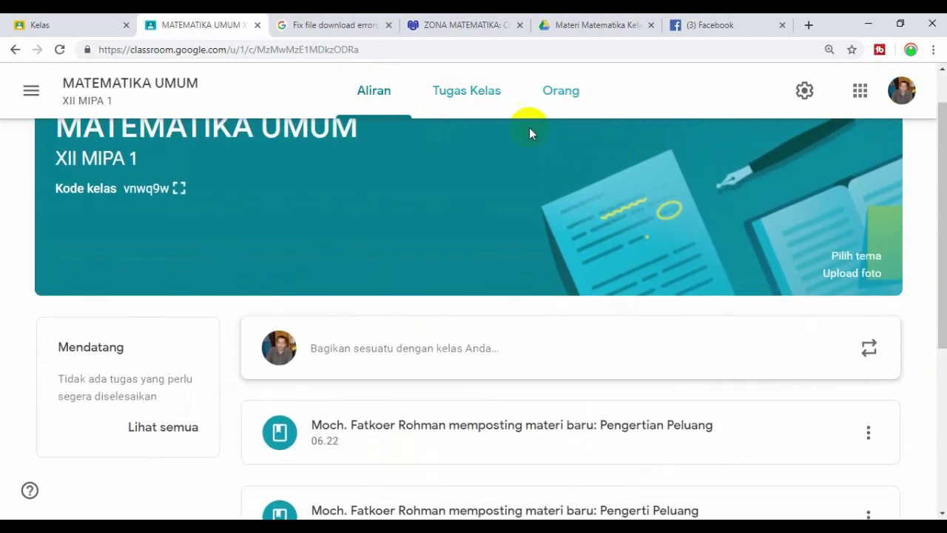
Step: Start a new Bahan ajar from the Tugas Kelas page and title it "Menentukan Nilai Peluang"
left_click(455, 96)
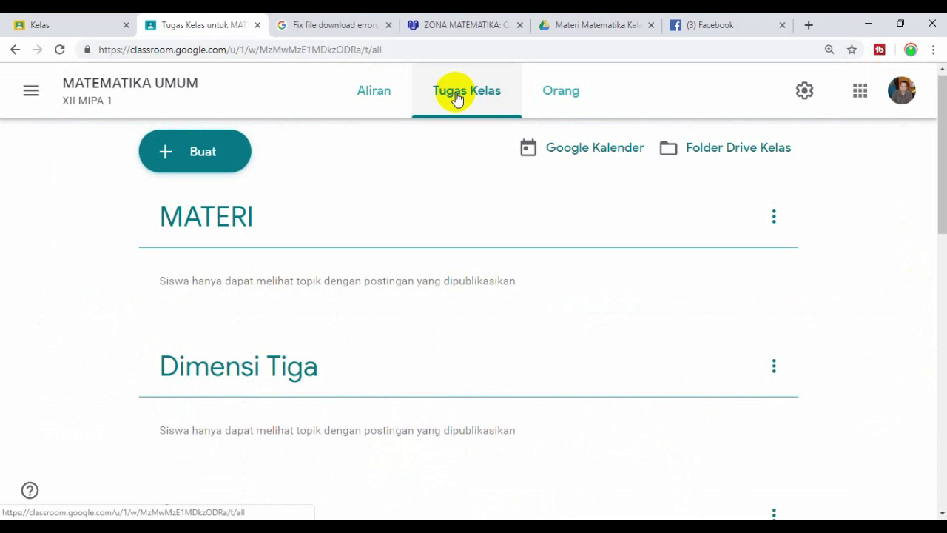
left_click(184, 154)
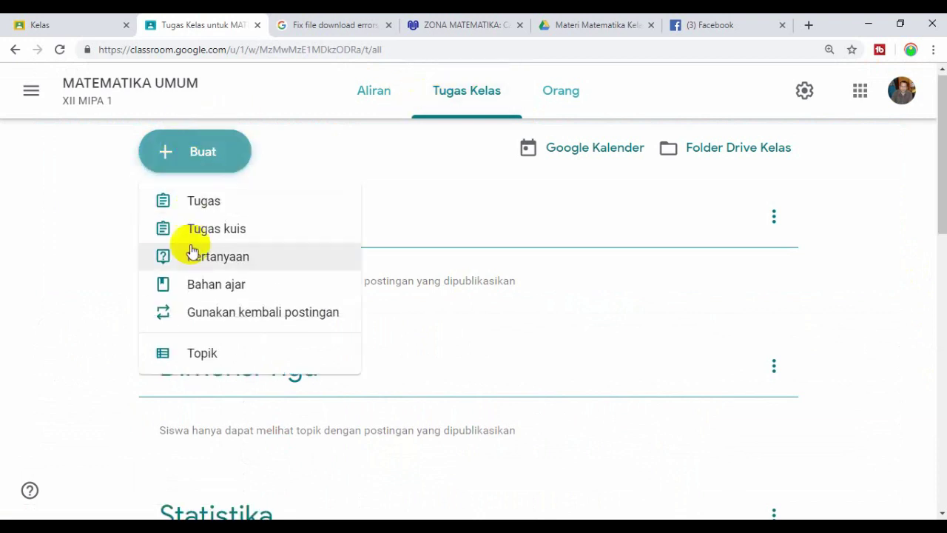
left_click(196, 285)
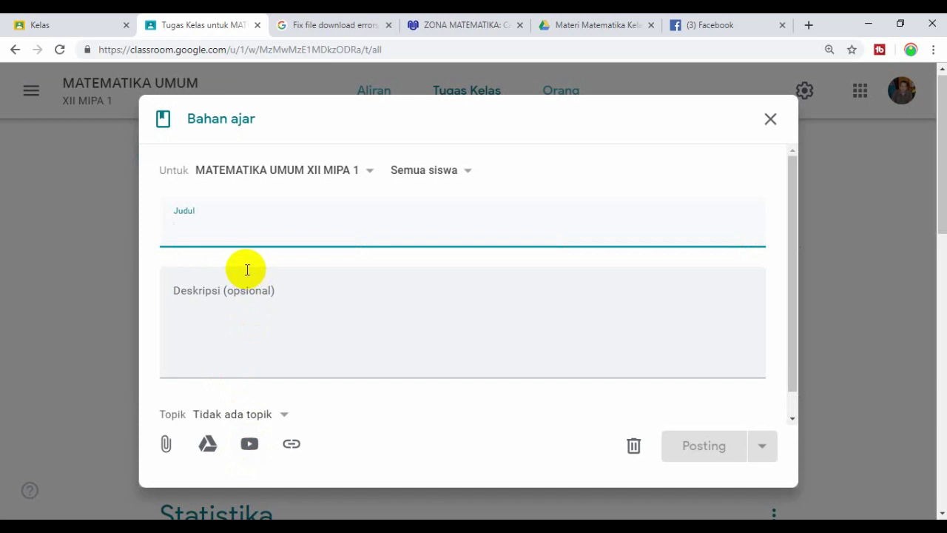
type("Menent")
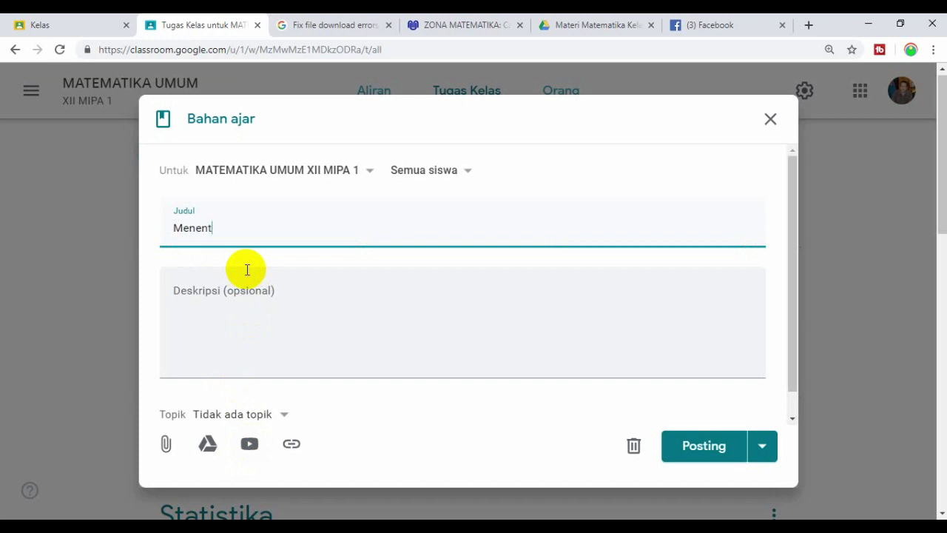
type("ukan Nilai Peluang")
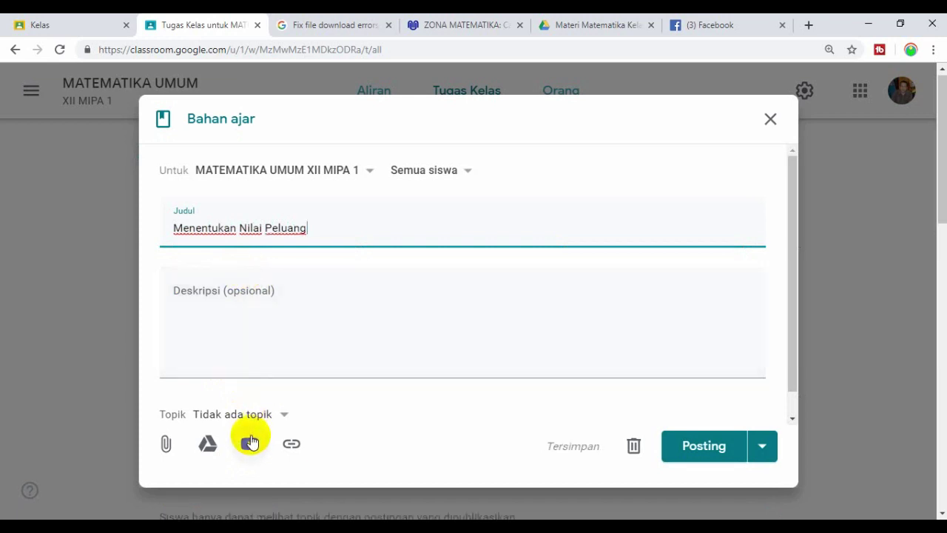
Step: Search YouTube for "peluang sahabat pembelajar" to find a video for the Menentukan Nilai Peluang material
left_click(250, 443)
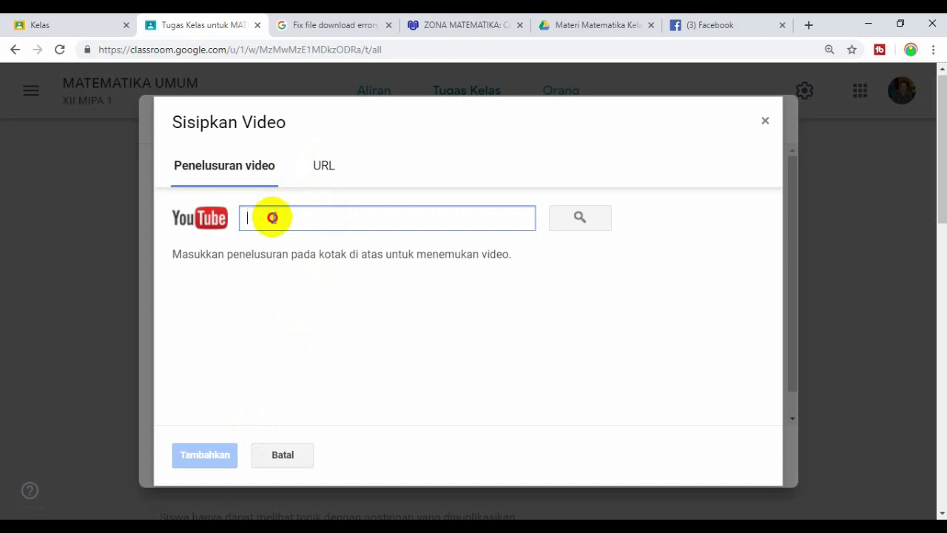
type("peluang sahabat pembela")
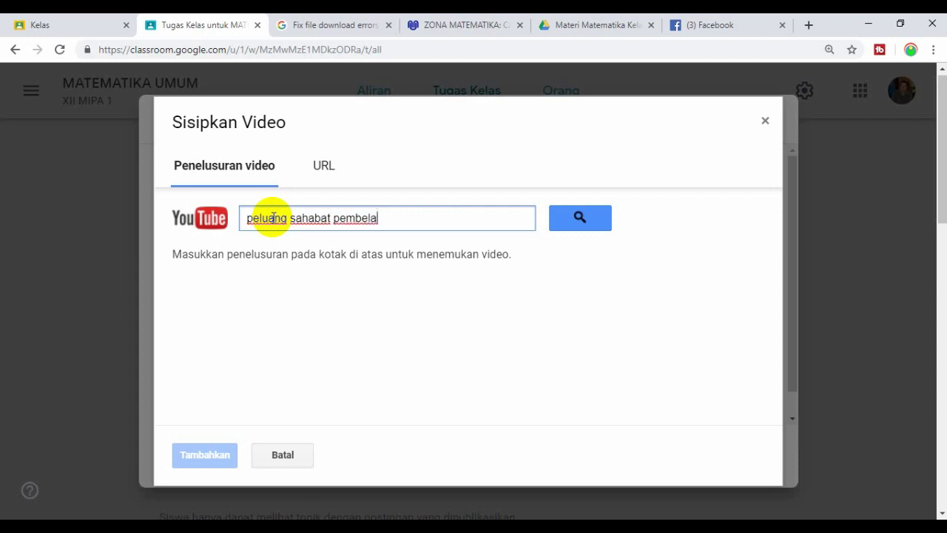
type("jar")
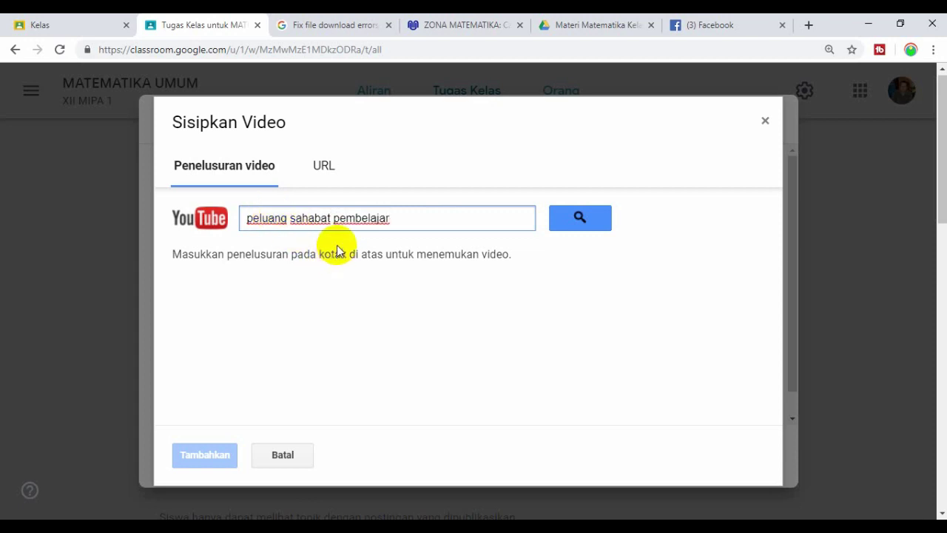
left_click(577, 219)
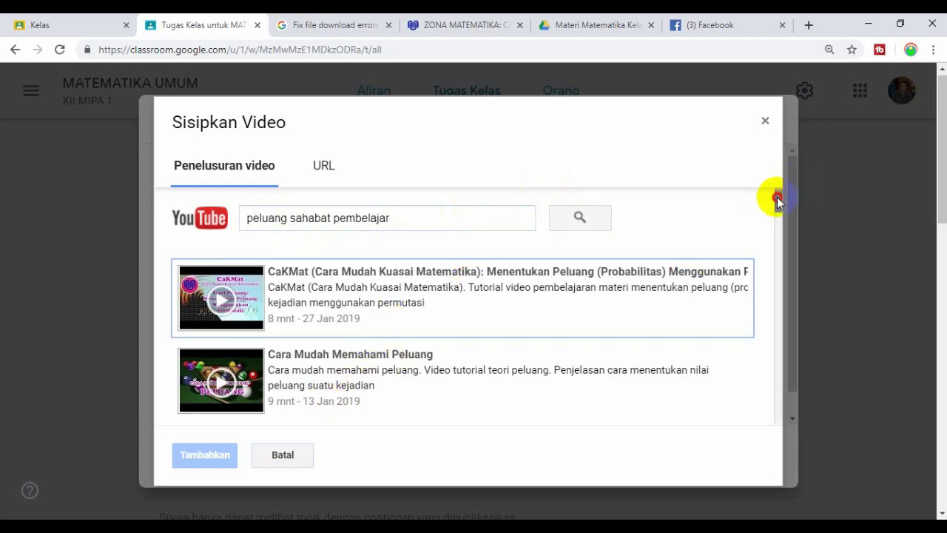
Step: Browse the video results and attach the YouTube video "Cara Mudah Memahami Peluang" to the material
scroll(777, 198, "down", 5)
scroll(778, 204, "up", 5)
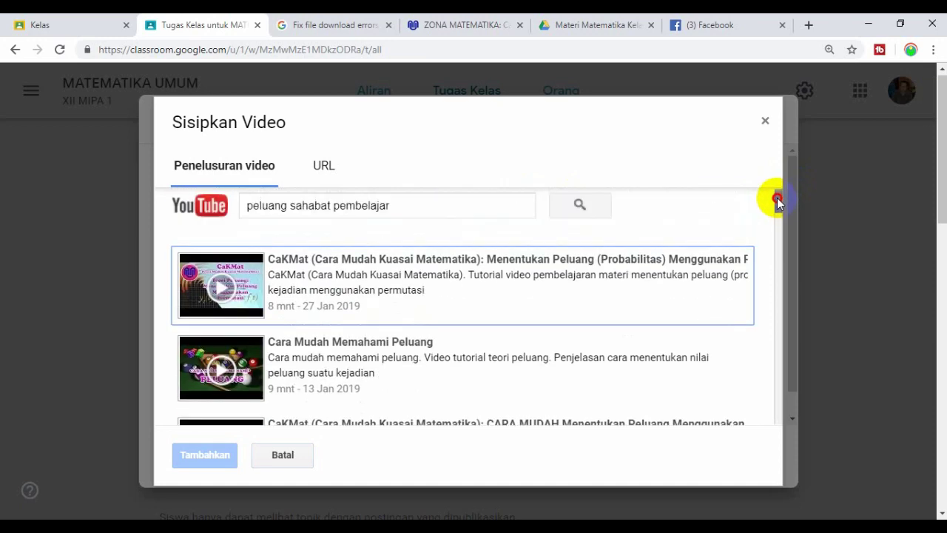
scroll(777, 199, "down", 6)
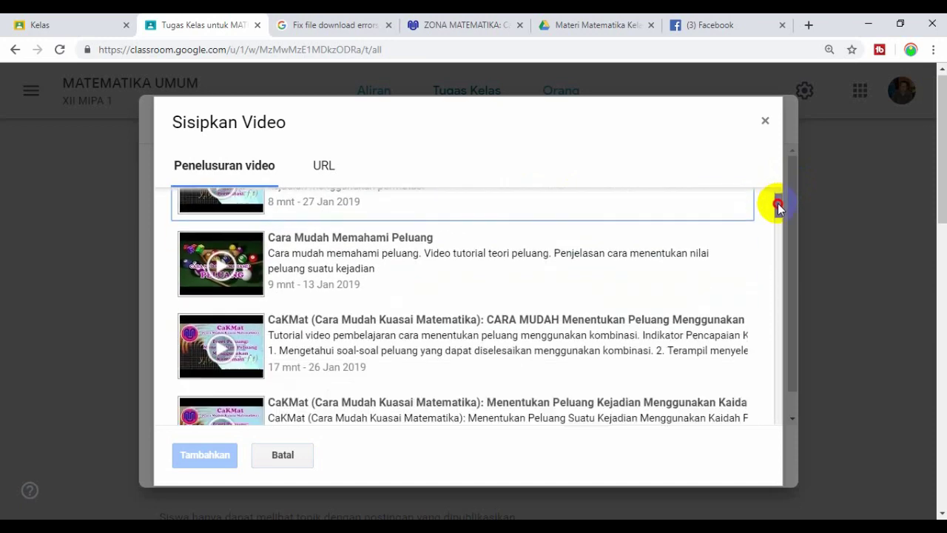
scroll(781, 211, "up", 6)
scroll(779, 207, "down", 2)
scroll(779, 207, "up", 1)
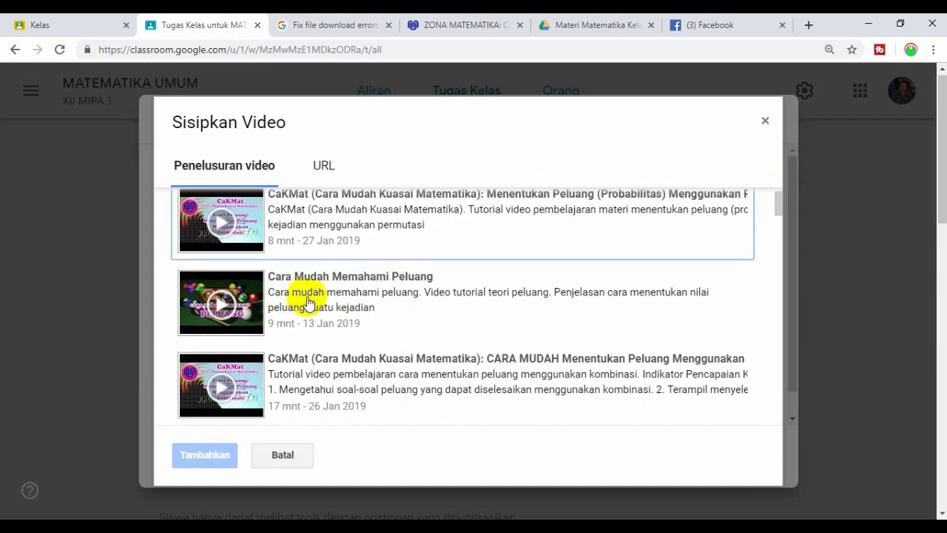
left_click(330, 305)
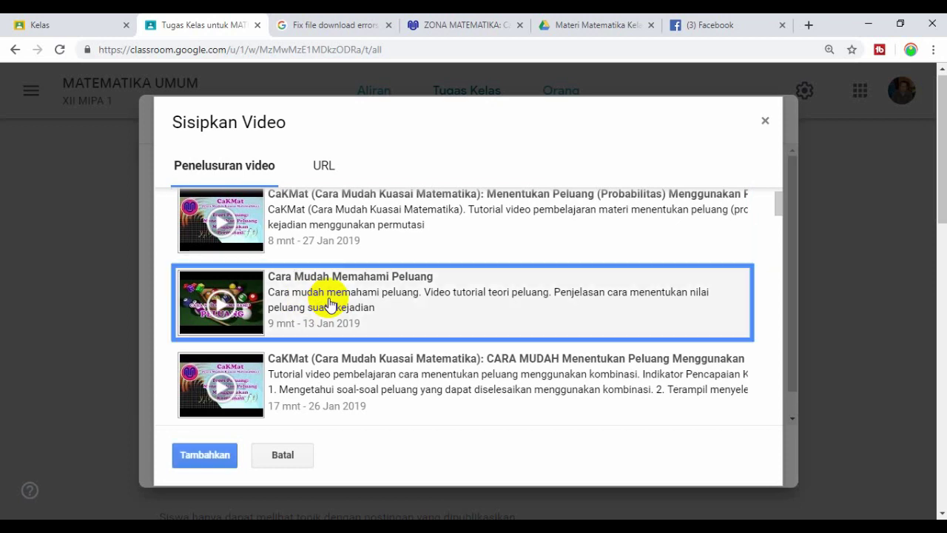
left_click(209, 452)
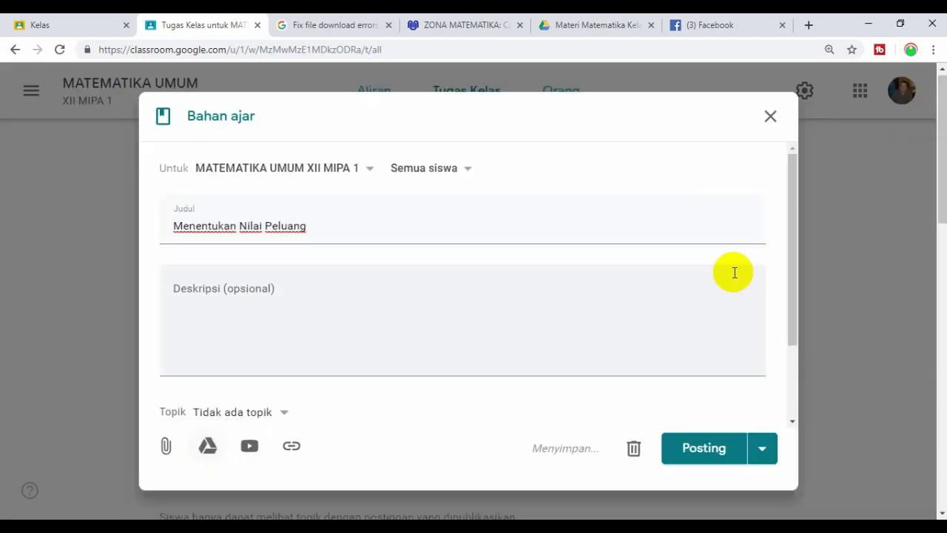
Step: Post the Menentukan Nilai Peluang material without a topic and check its announcement in the class stream (Aliran)
left_click_drag(794, 228, 783, 321)
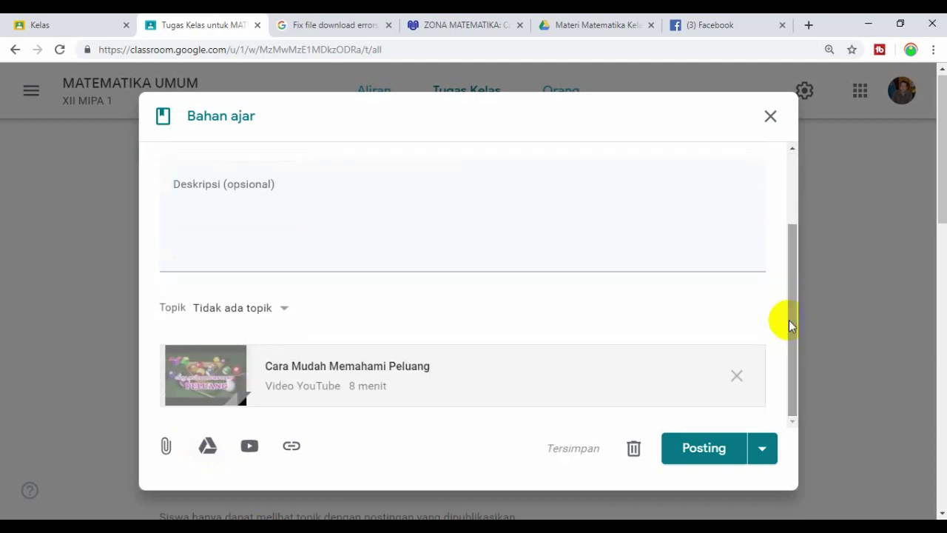
left_click(688, 453)
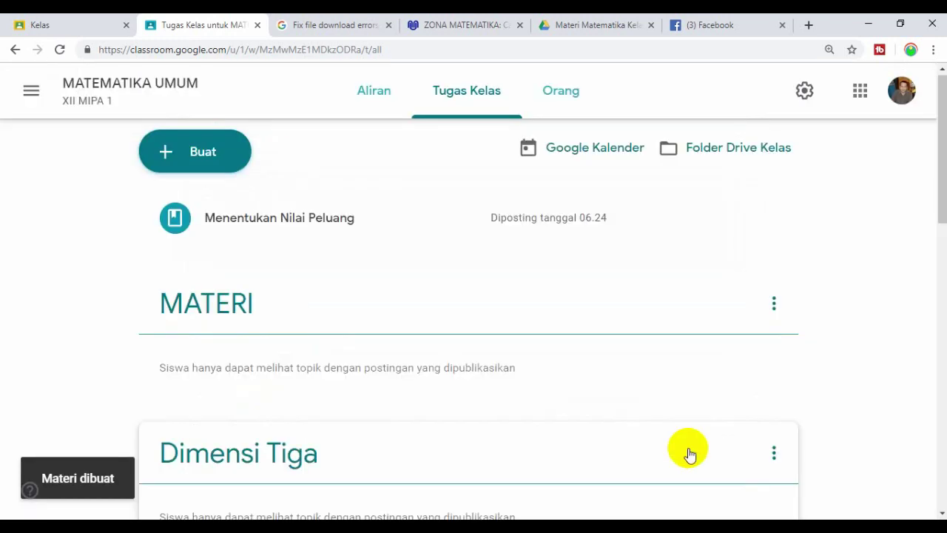
left_click(376, 91)
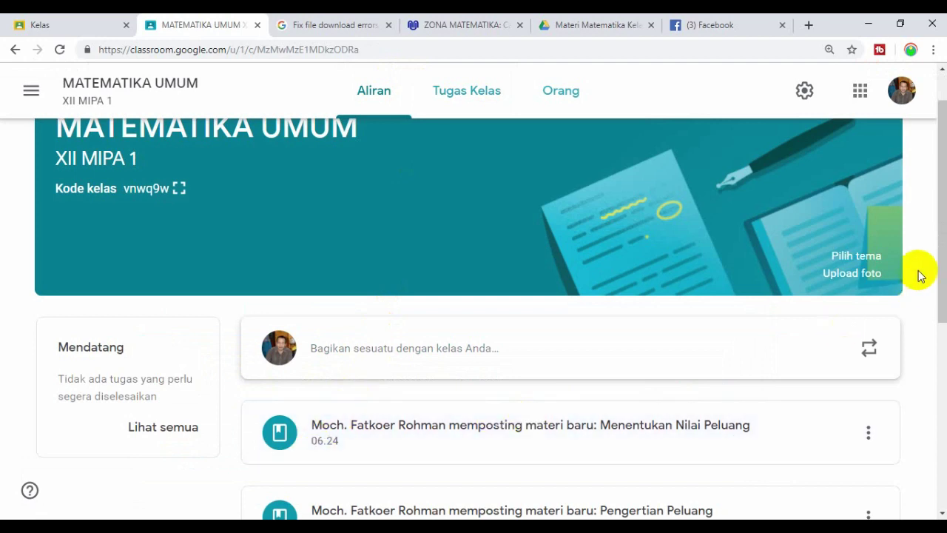
left_click_drag(943, 248, 926, 228)
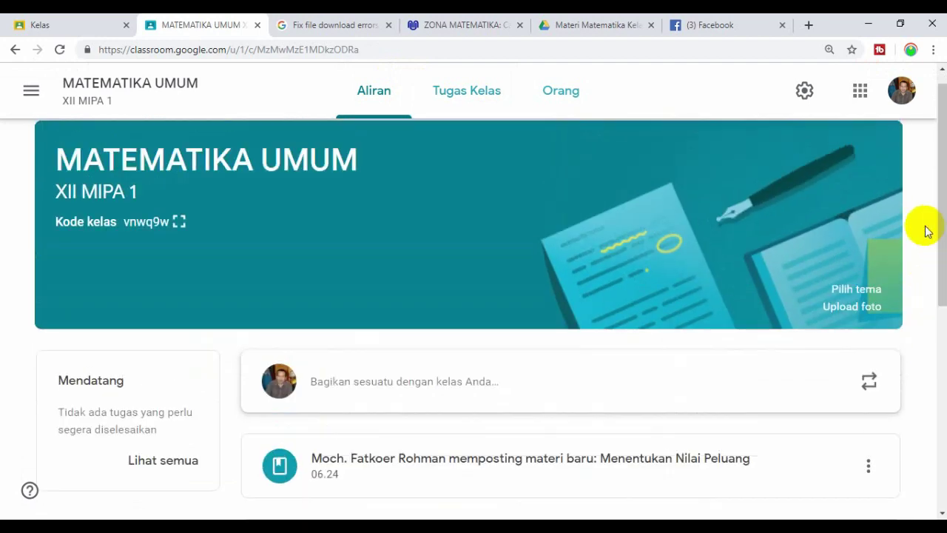
Step: Examine the Tugas Kelas page to compare where Menentukan Nilai Peluang is listed with the materials under the Peluang topic
left_click(444, 99)
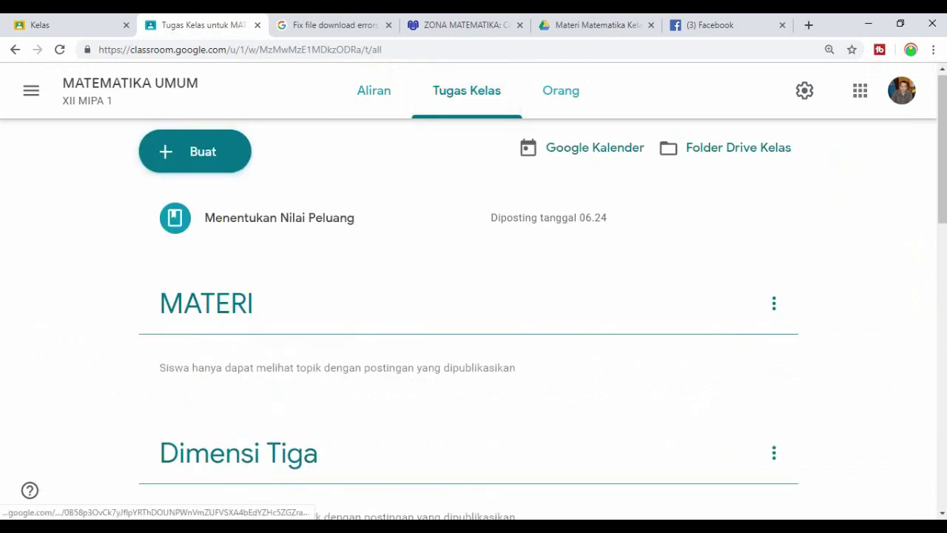
left_click_drag(944, 178, 943, 444)
scroll(939, 444, "up", 10)
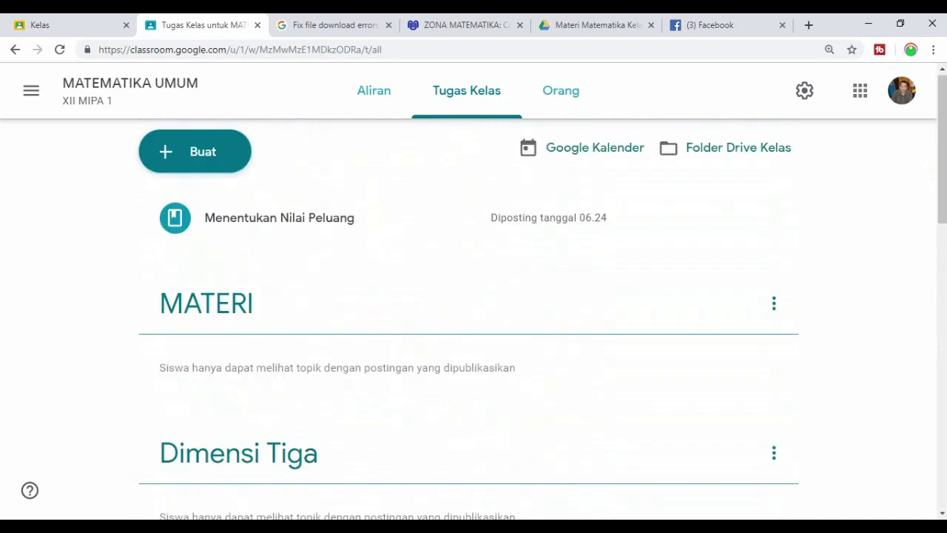
left_click_drag(936, 177, 936, 145)
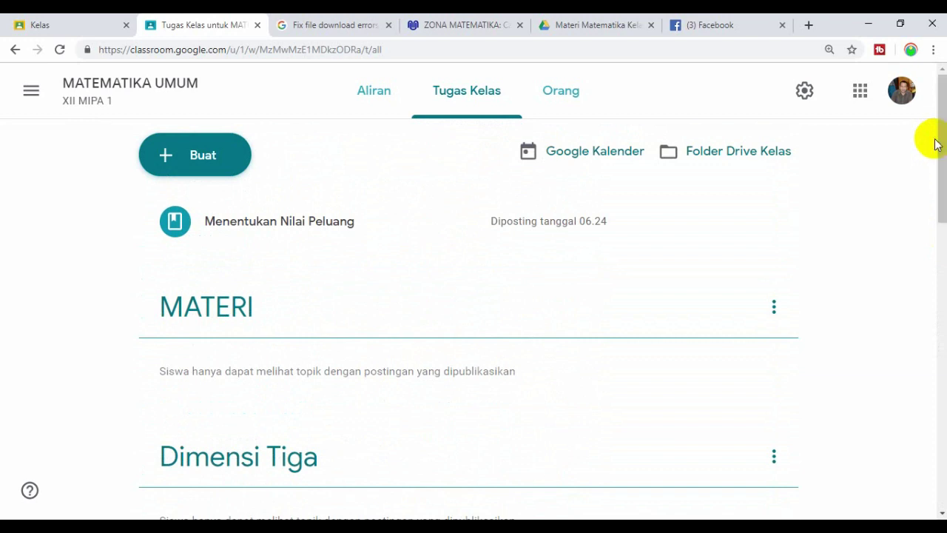
left_click_drag(941, 154, 937, 70)
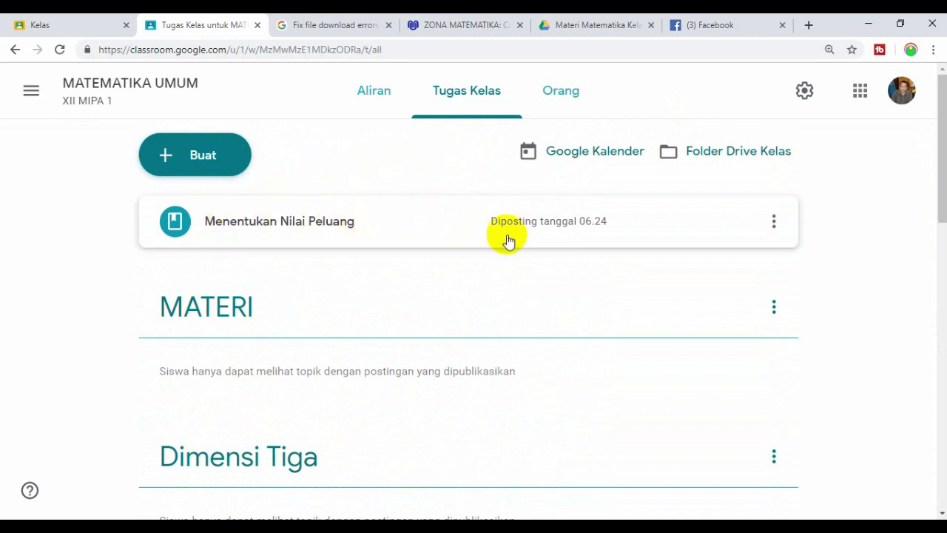
left_click_drag(942, 172, 941, 338)
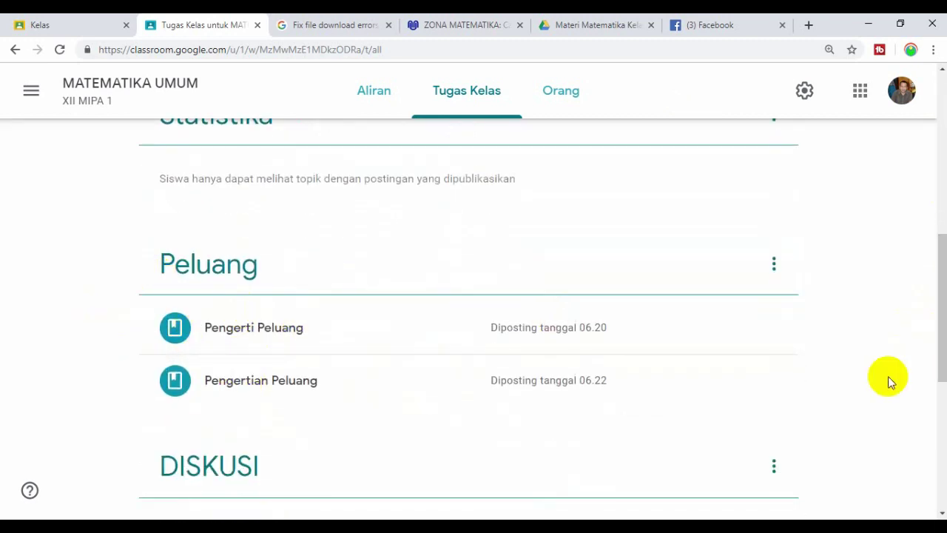
left_click_drag(943, 346, 933, 201)
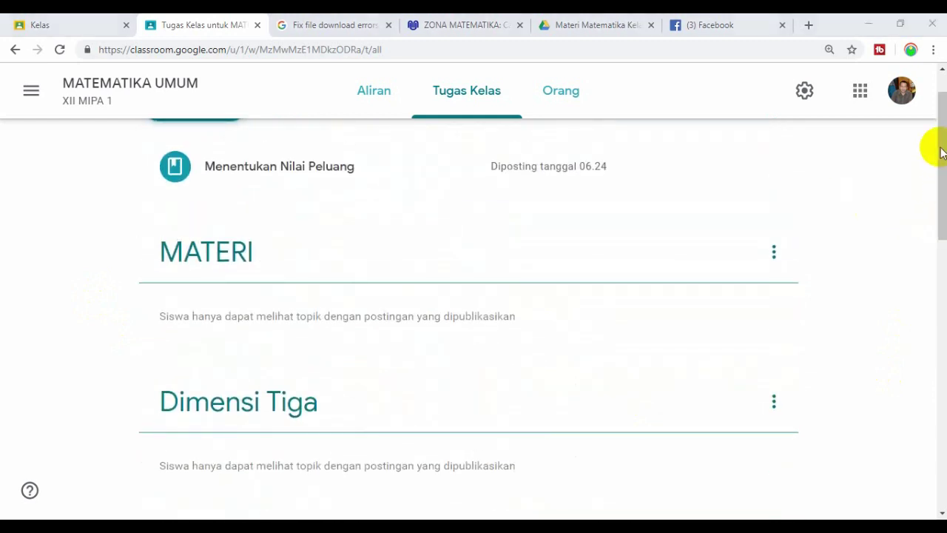
Step: Assign the uncategorized Menentukan Nilai Peluang material to the Peluang topic, save it and check its listing under that topic
left_click_drag(941, 142, 936, 123)
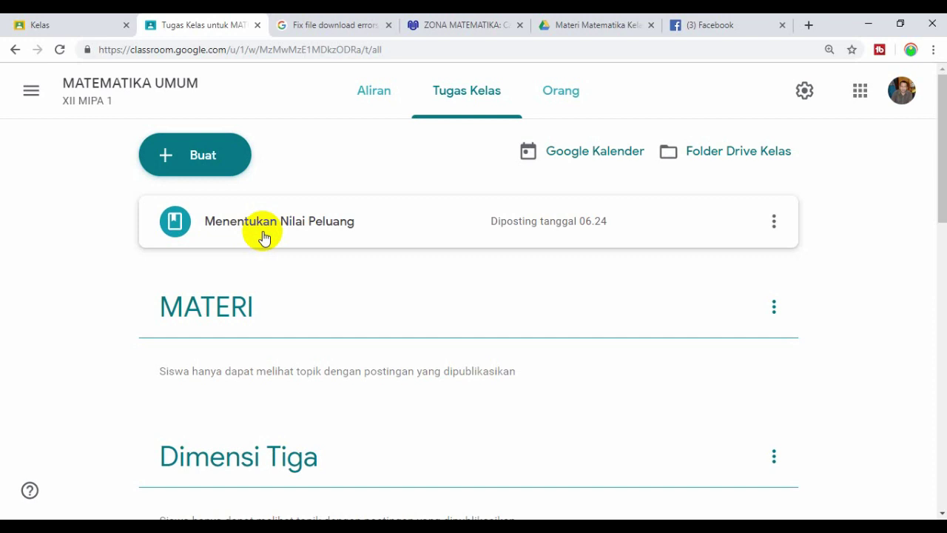
left_click(774, 222)
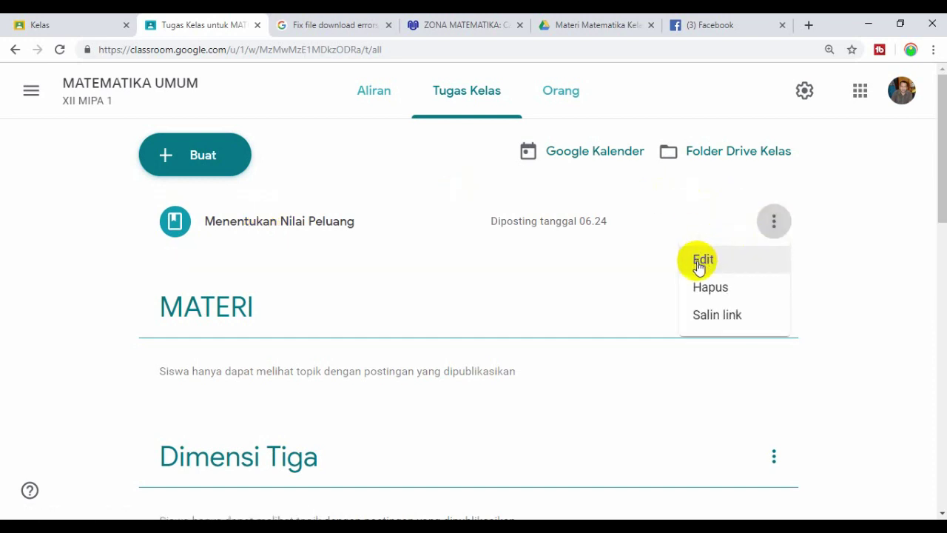
left_click(699, 263)
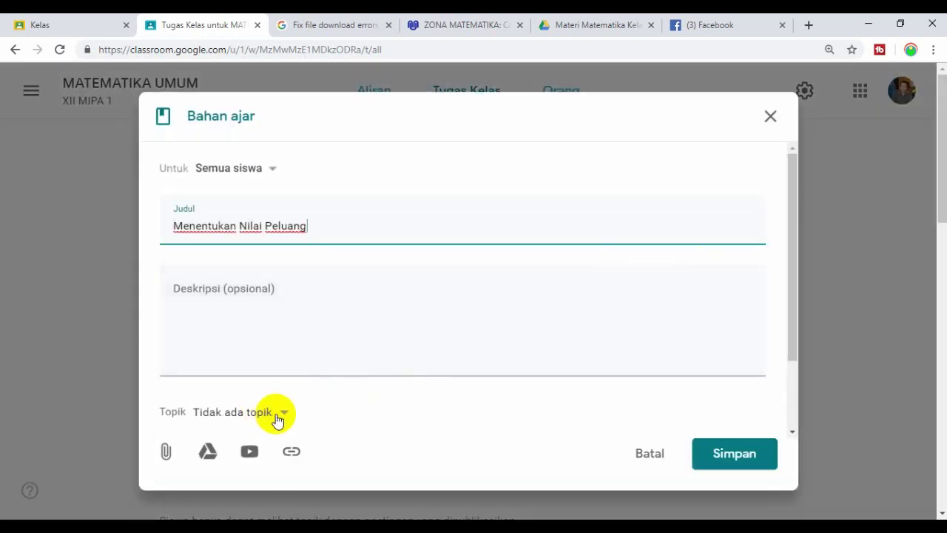
left_click(284, 415)
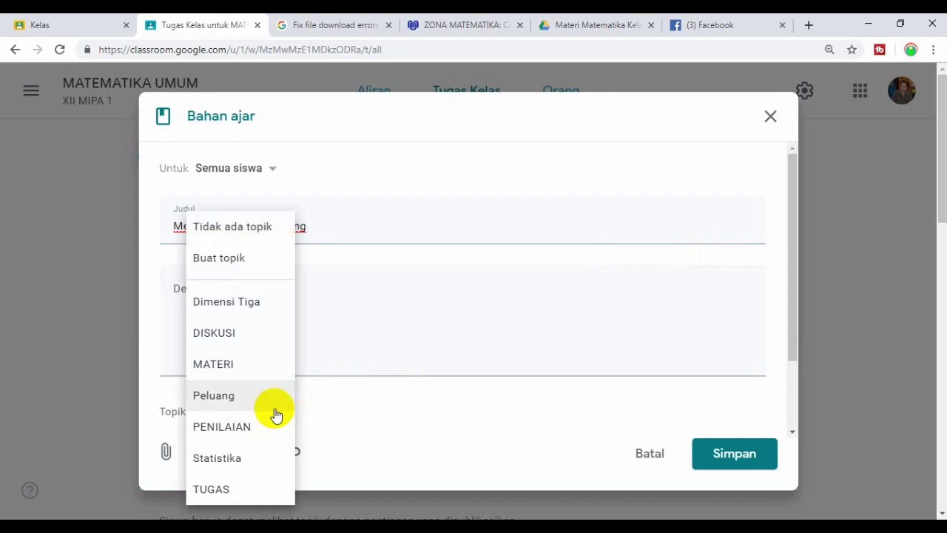
left_click(216, 399)
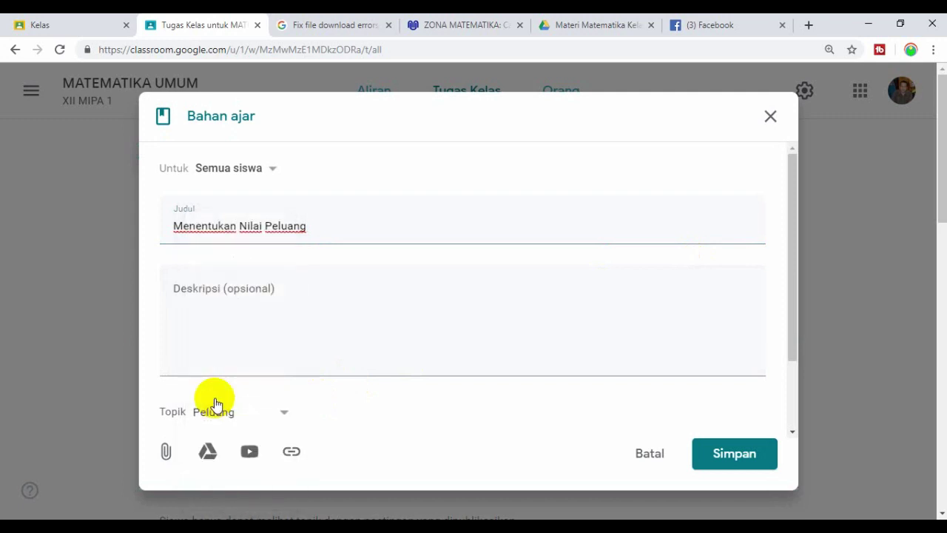
left_click(725, 462)
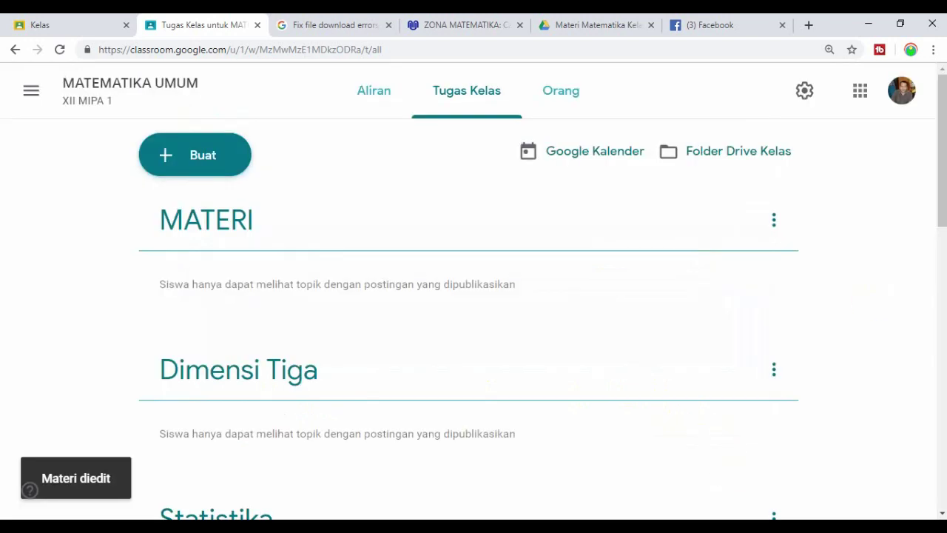
left_click_drag(941, 166, 942, 337)
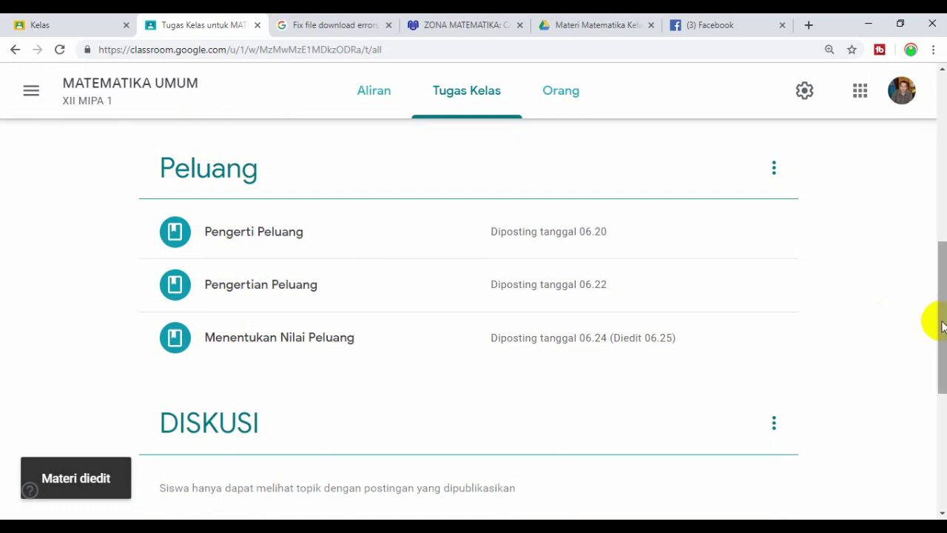
Step: Start a new teaching material (Bahan ajar) for all students titled "Menentukan Nilai Peluang"
left_click_drag(940, 318, 921, 141)
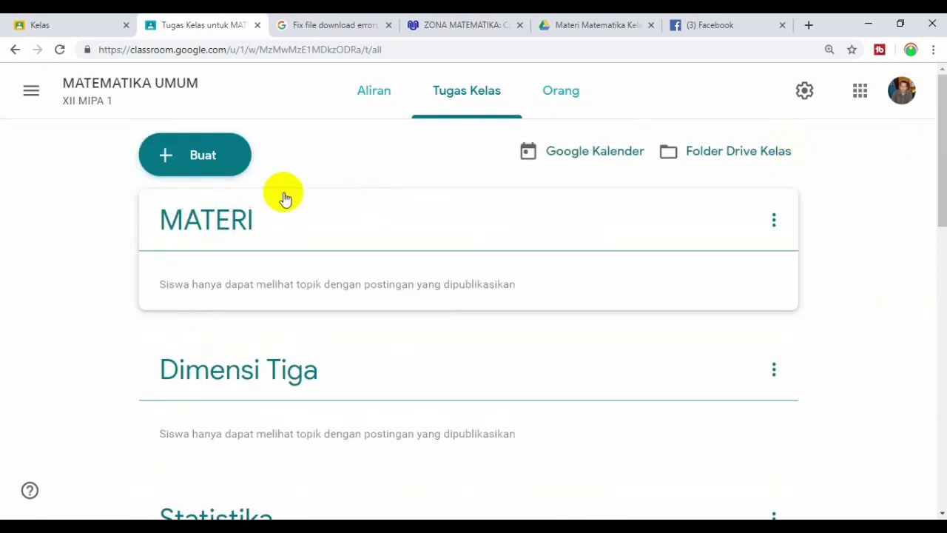
left_click(200, 160)
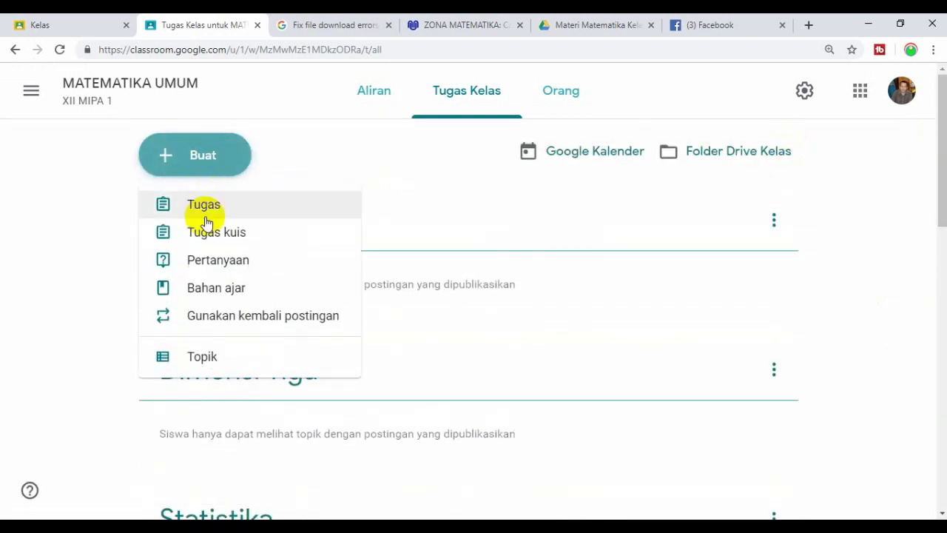
left_click(191, 292)
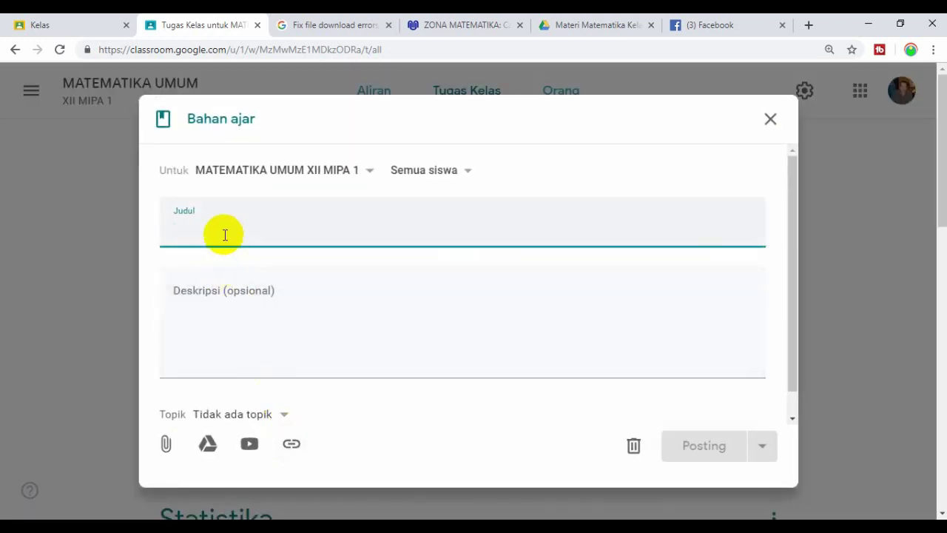
type("Menentukan Nilai")
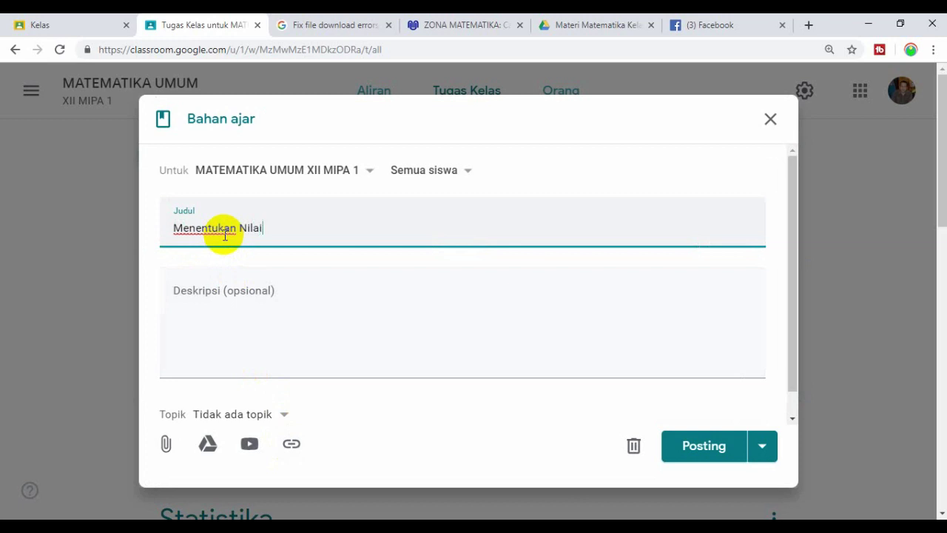
type(" Peluang")
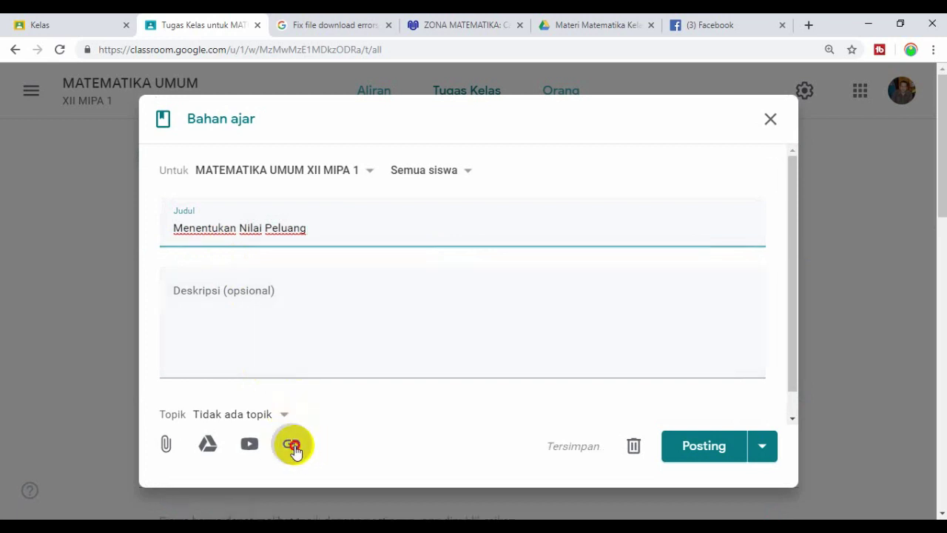
left_click(292, 448)
left_click(387, 298)
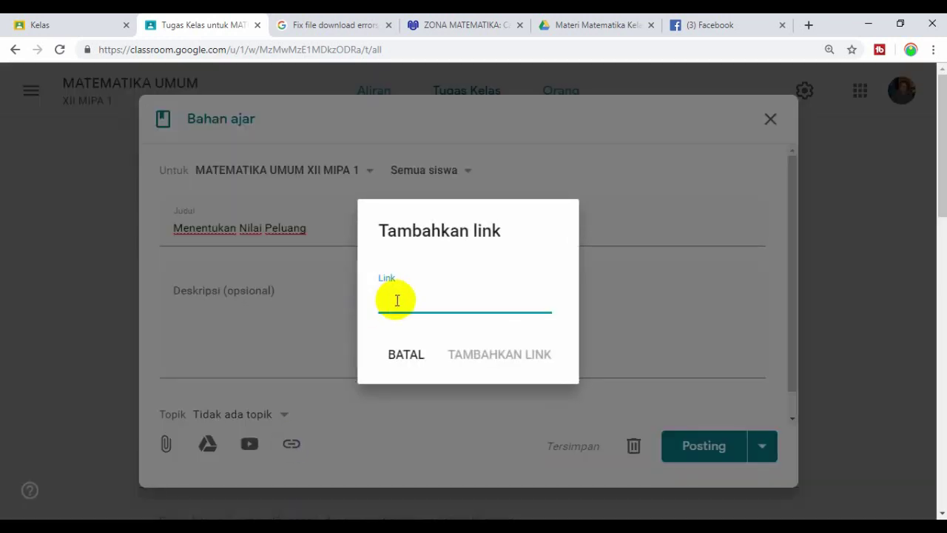
left_click(451, 26)
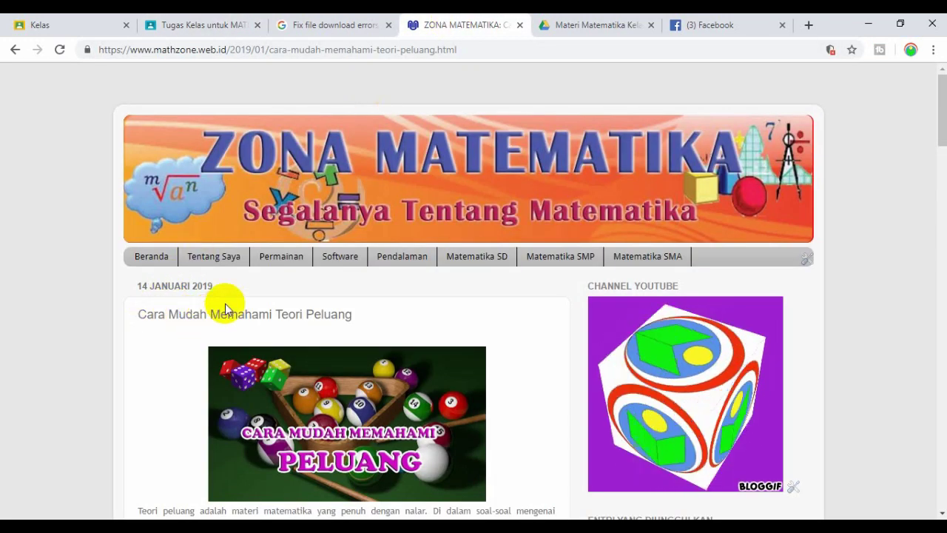
left_click_drag(96, 49, 525, 65)
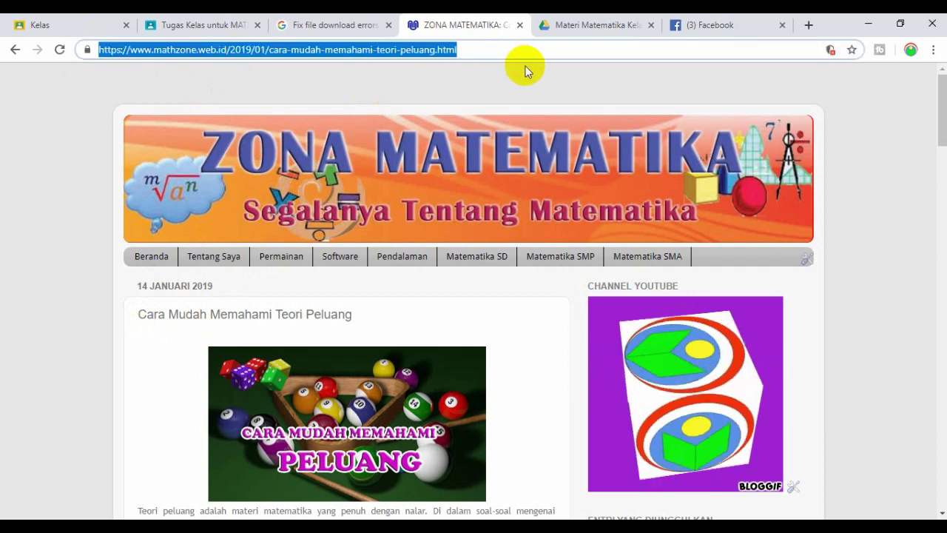
left_click(223, 26)
left_click(412, 300)
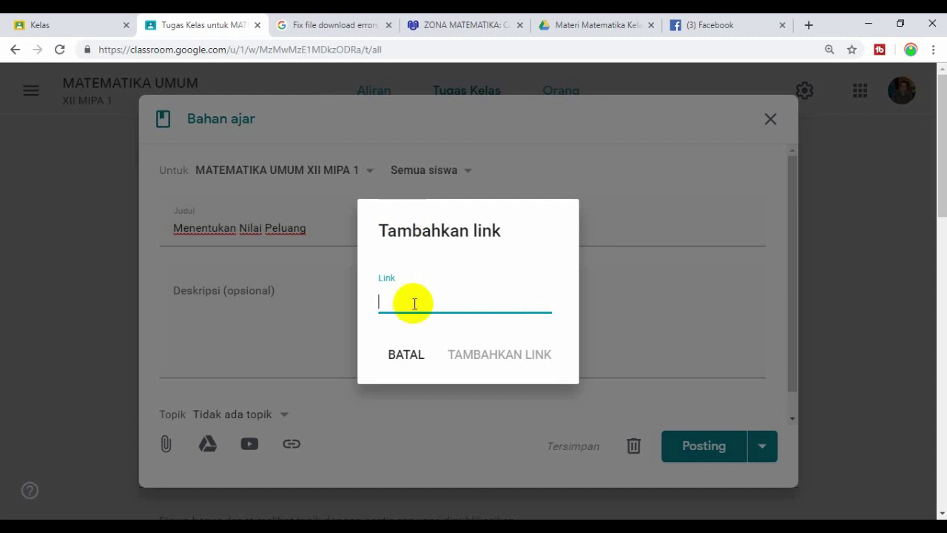
key("ctrl+v")
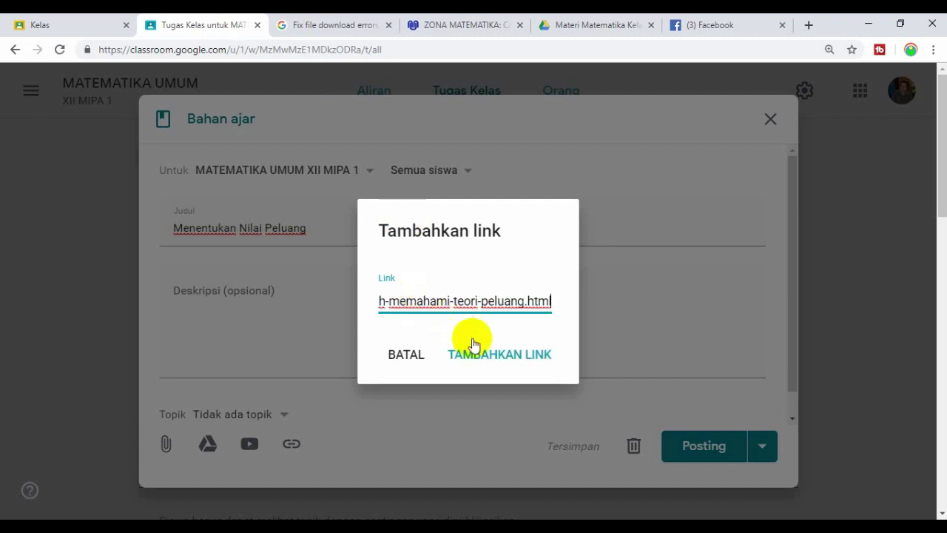
left_click(480, 353)
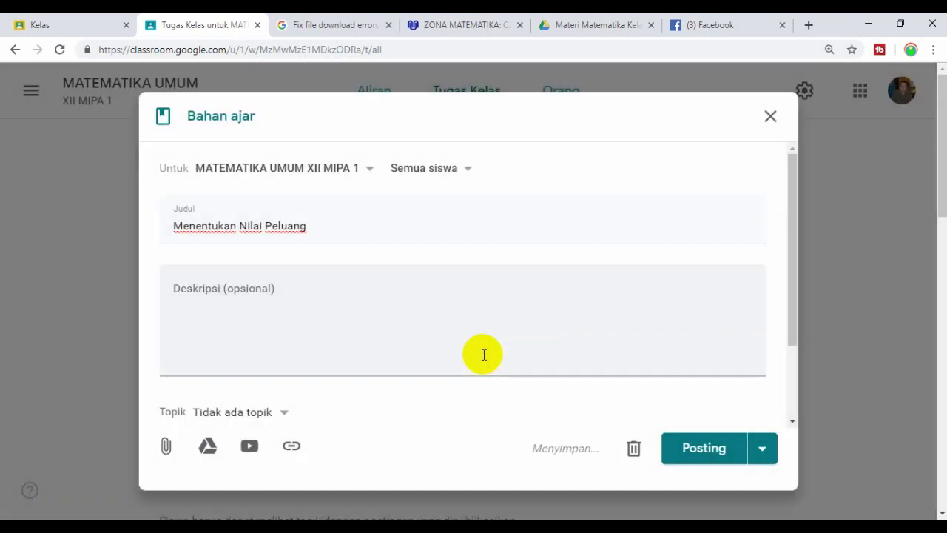
left_click_drag(789, 244, 786, 323)
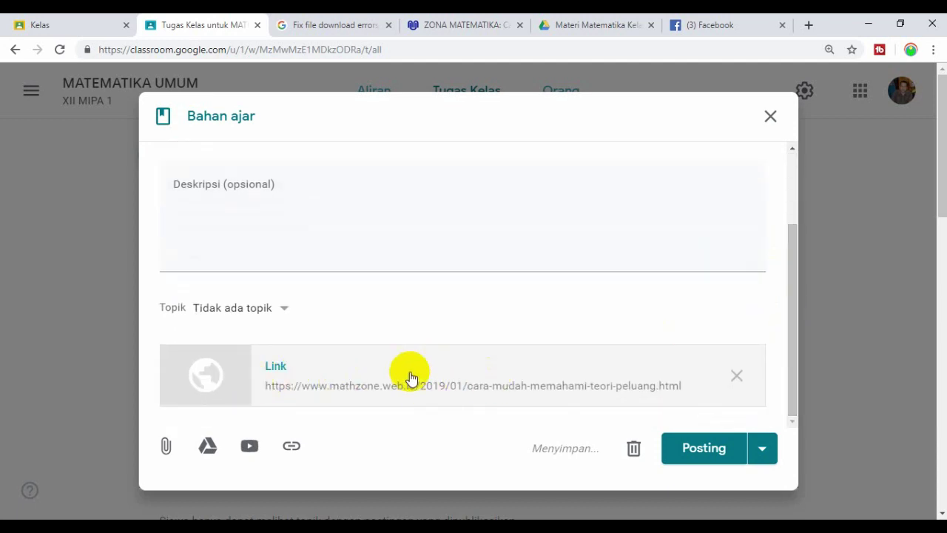
left_click(694, 453)
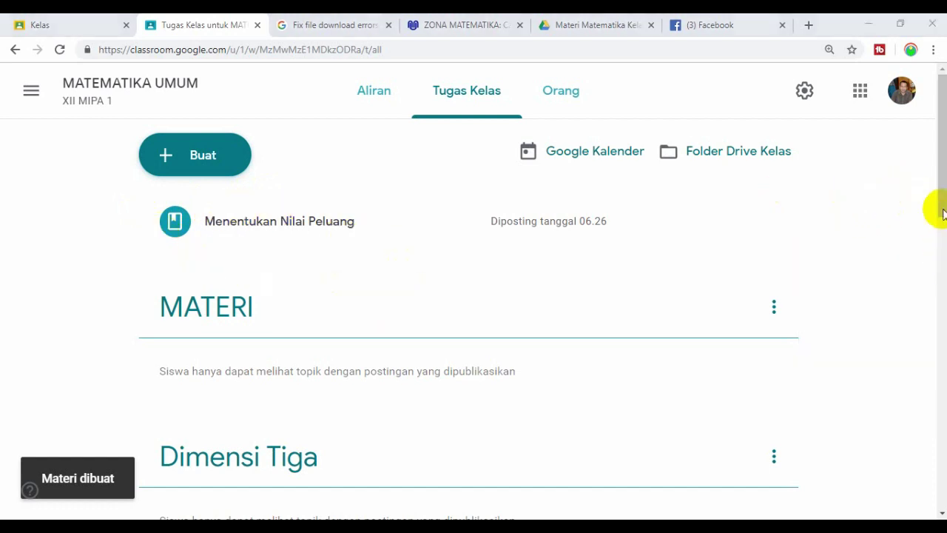
Step: Move the newly posted link material Menentukan Nilai Peluang into the Peluang topic, save it and review the topic's material list
left_click(775, 223)
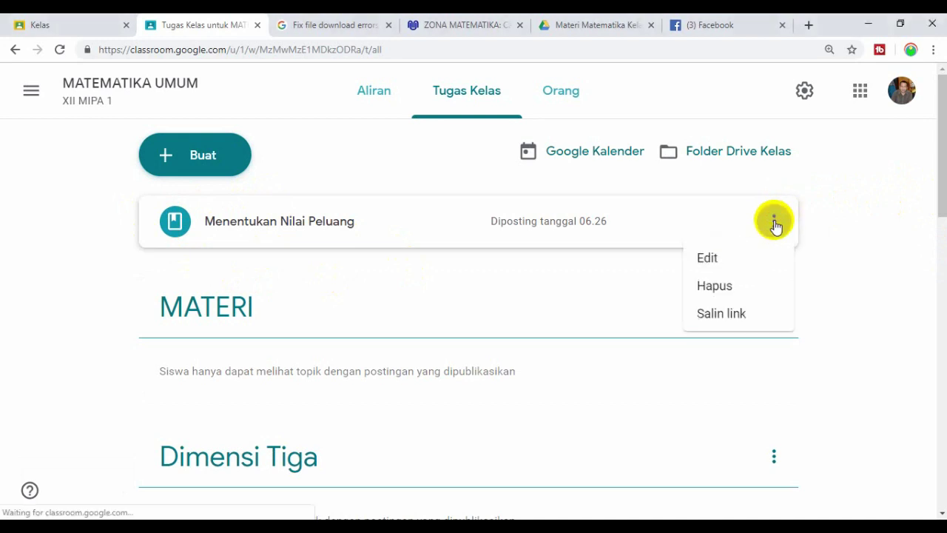
left_click(703, 260)
left_click(281, 415)
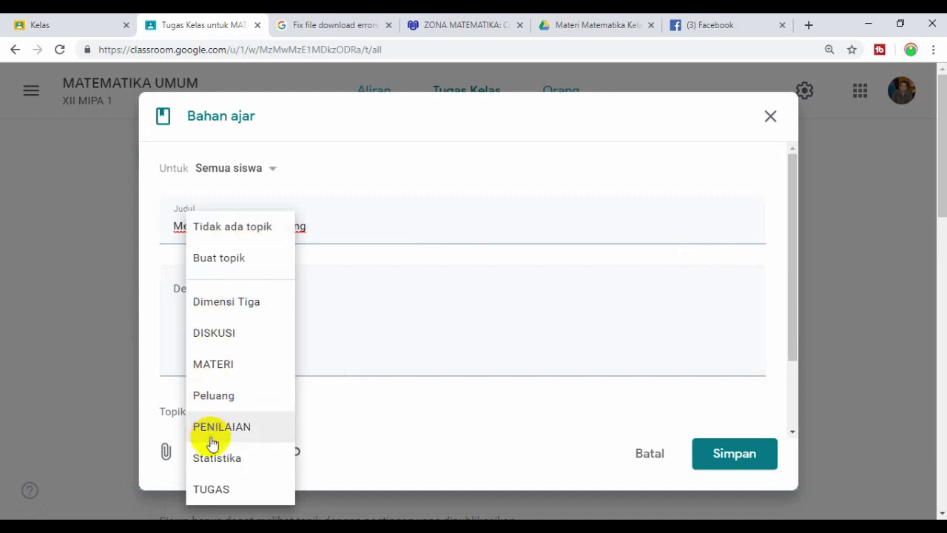
left_click(222, 395)
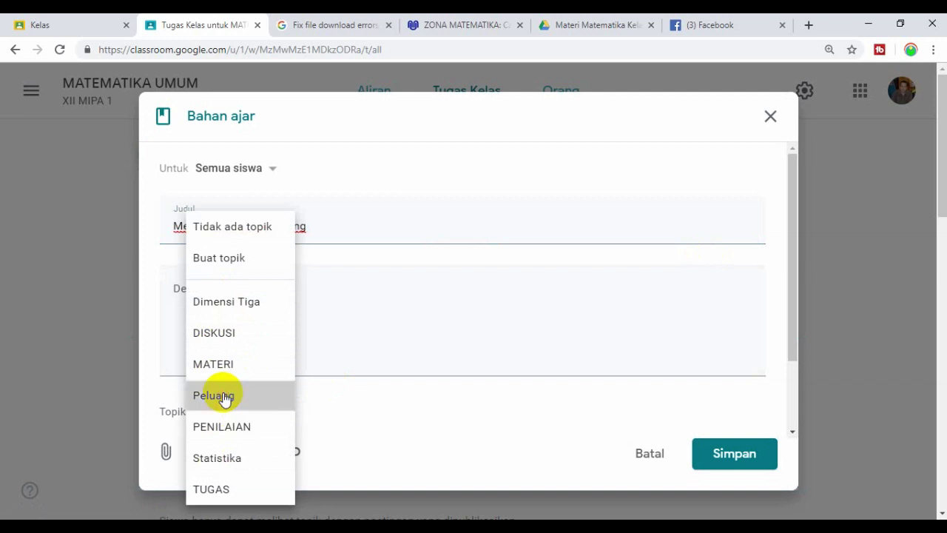
left_click(719, 455)
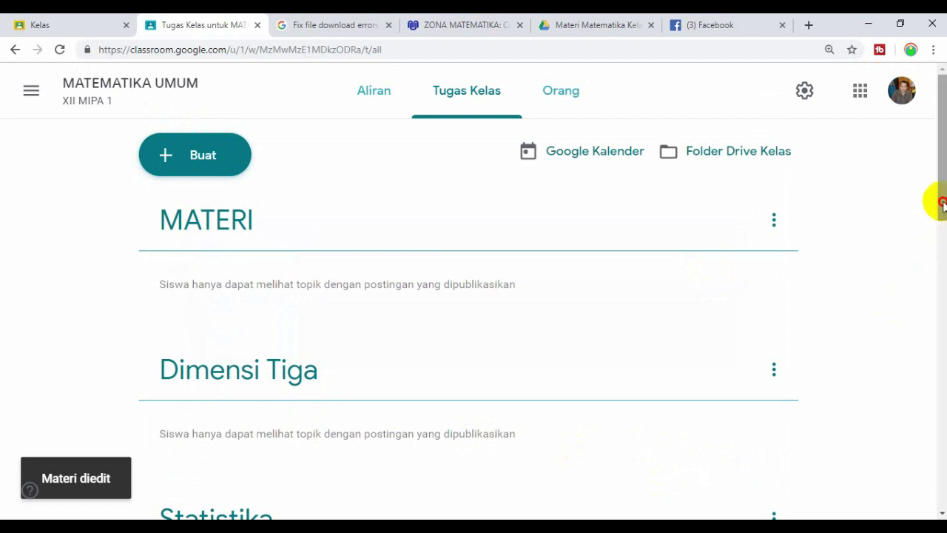
left_click_drag(943, 205, 943, 361)
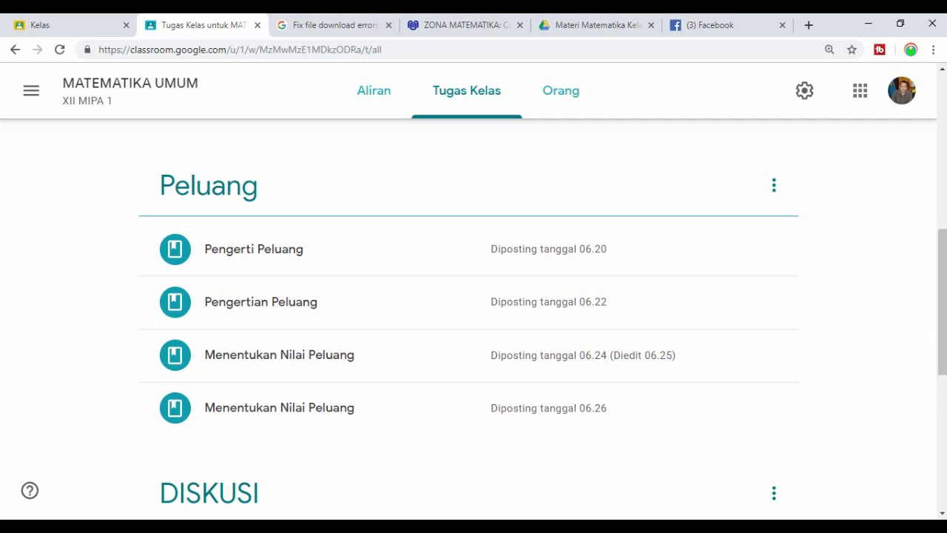
mouse_move(943, 258)
left_mouse_down()
mouse_move(944, 234)
mouse_move(944, 258)
left_mouse_up()
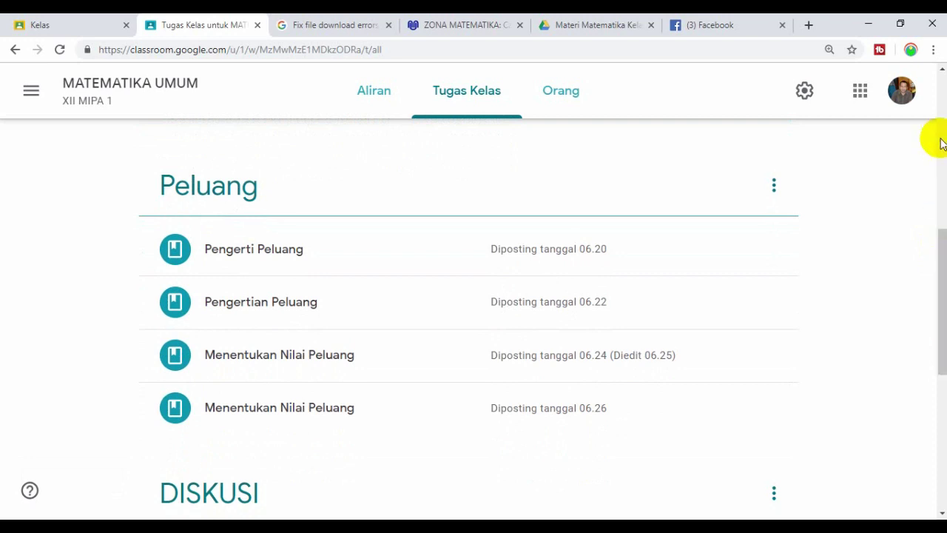
left_click_drag(938, 250, 937, 76)
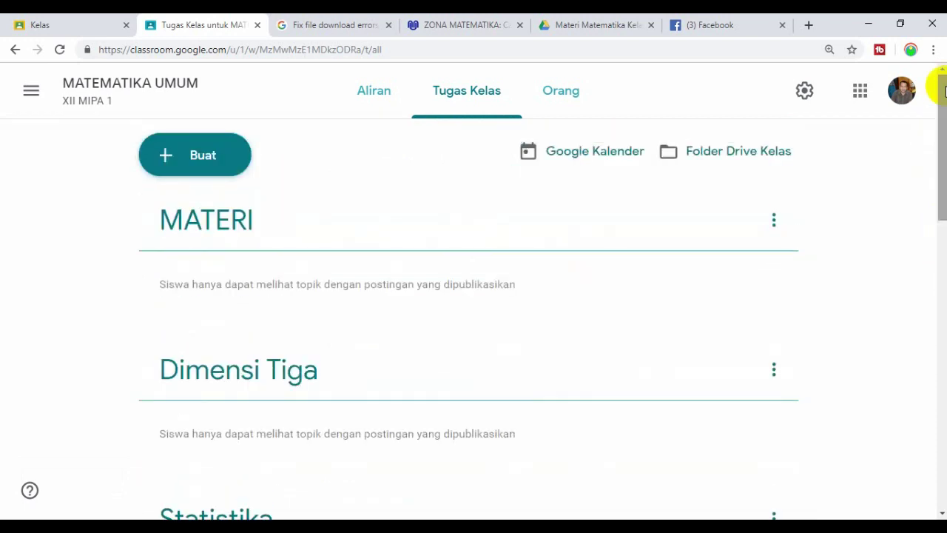
left_click(197, 166)
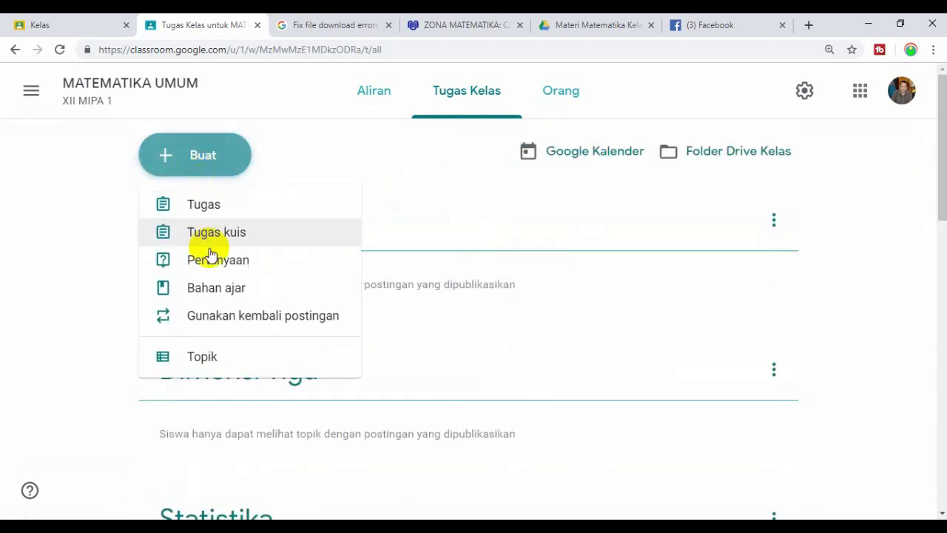
left_click(212, 293)
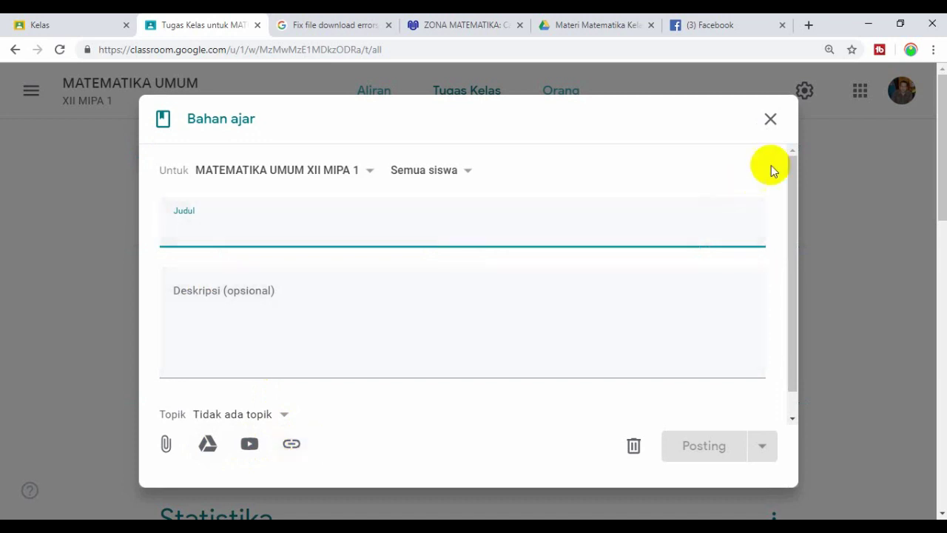
left_click(773, 122)
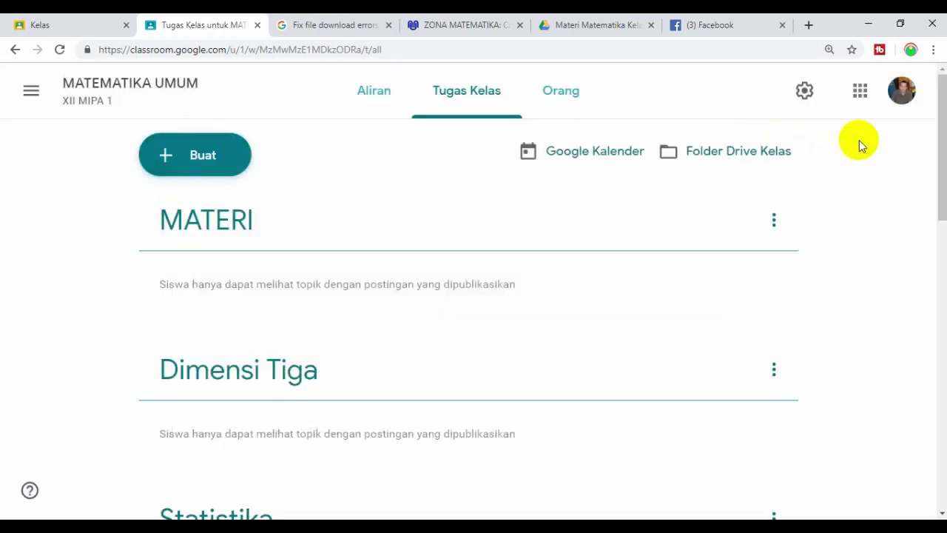
mouse_move(942, 161)
left_mouse_down()
mouse_move(942, 256)
mouse_move(944, 151)
left_mouse_up()
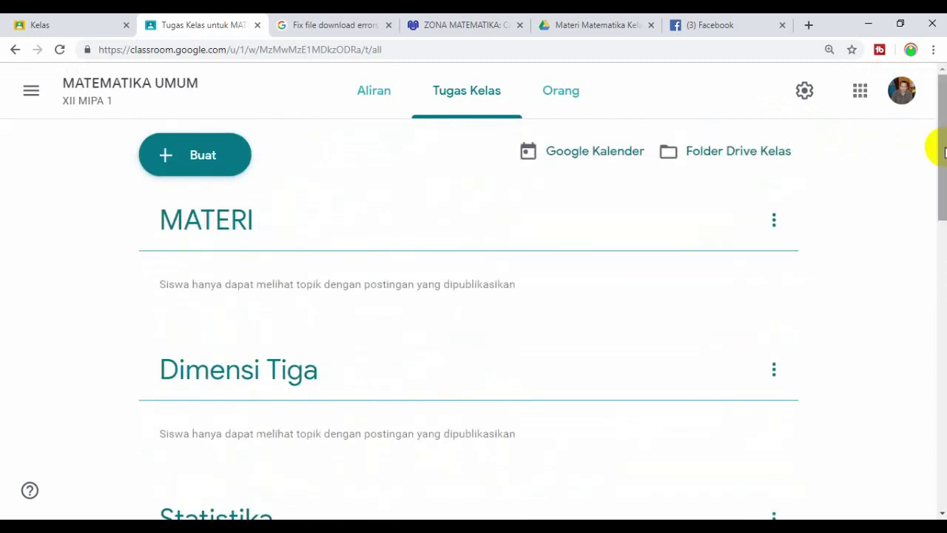